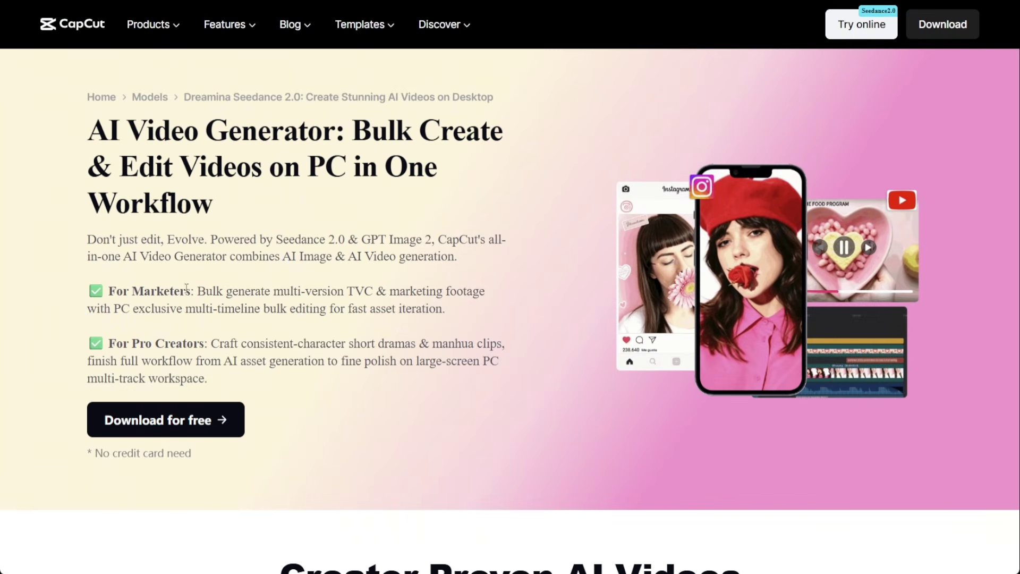
Download the free CapCut desktop installer from the AI Video Generator page and dismiss the download notice.
left_click(160, 421)
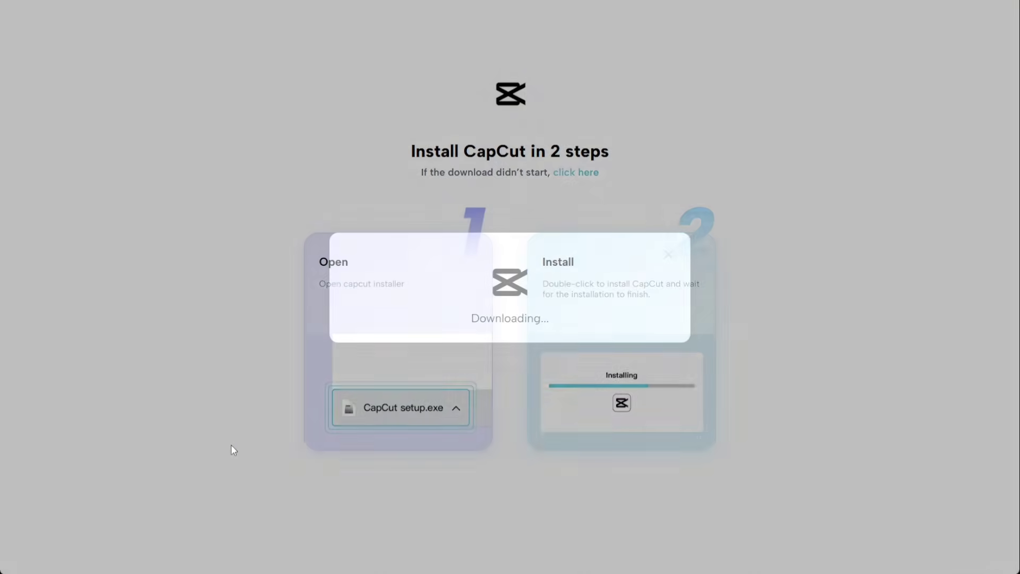
left_click(665, 238)
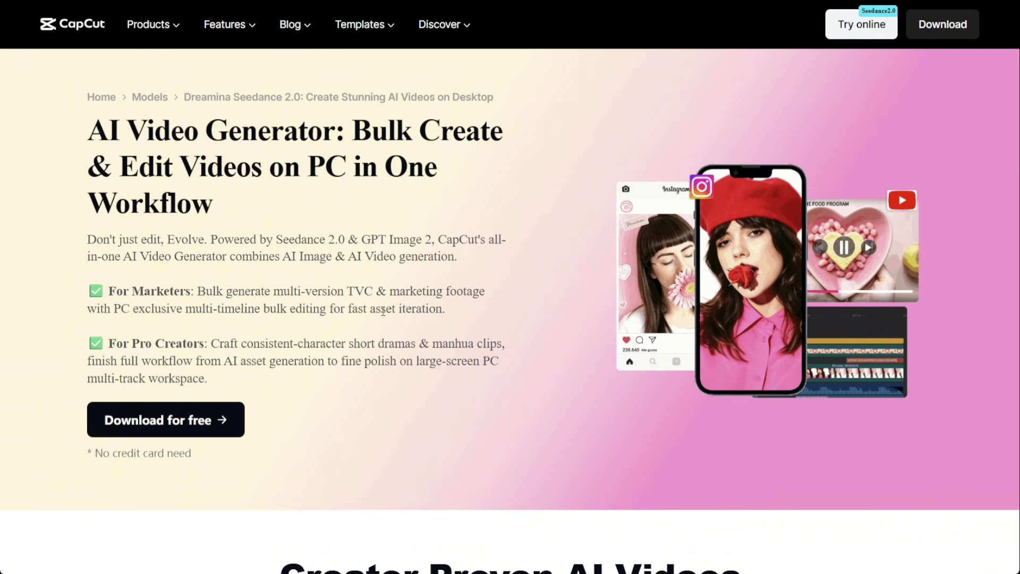
Examine the page's sections on Seedance 2.0, GPT Image 2, the AI Video Editor and how to make AI videos.
scroll(332, 314, "down", 4)
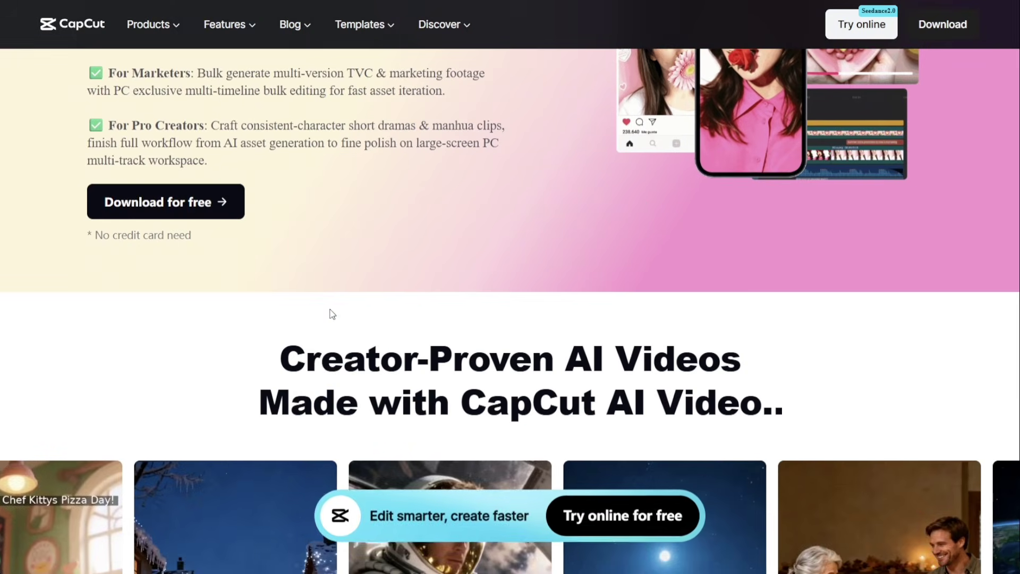
scroll(332, 314, "down", 5)
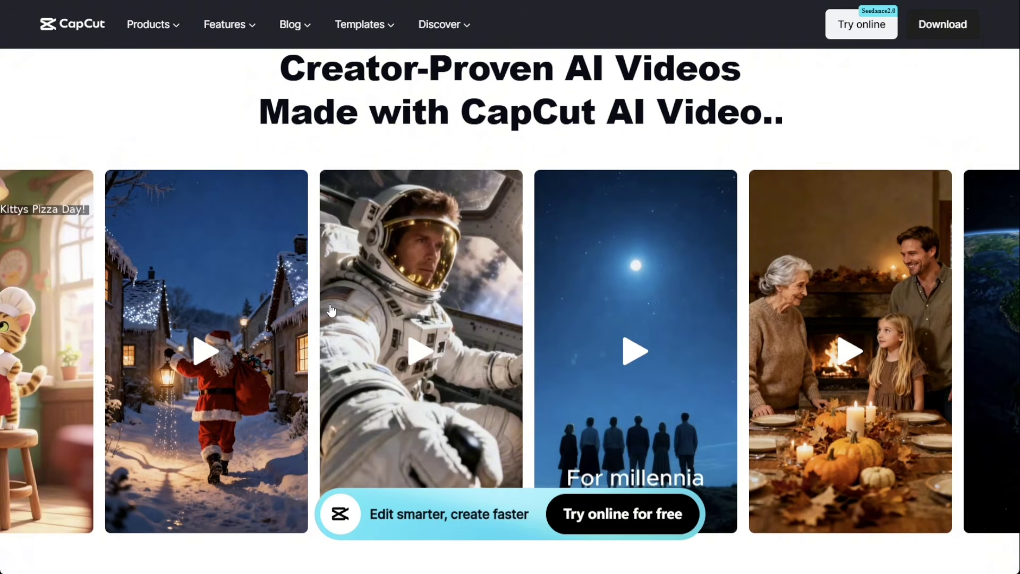
scroll(331, 310, "down", 8)
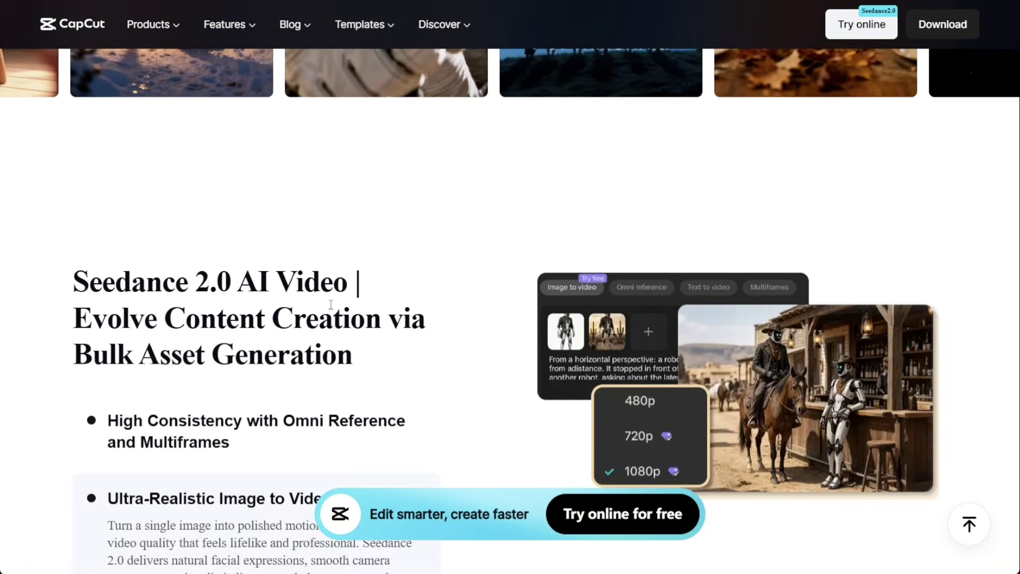
scroll(331, 307, "down", 3)
scroll(331, 310, "down", 2)
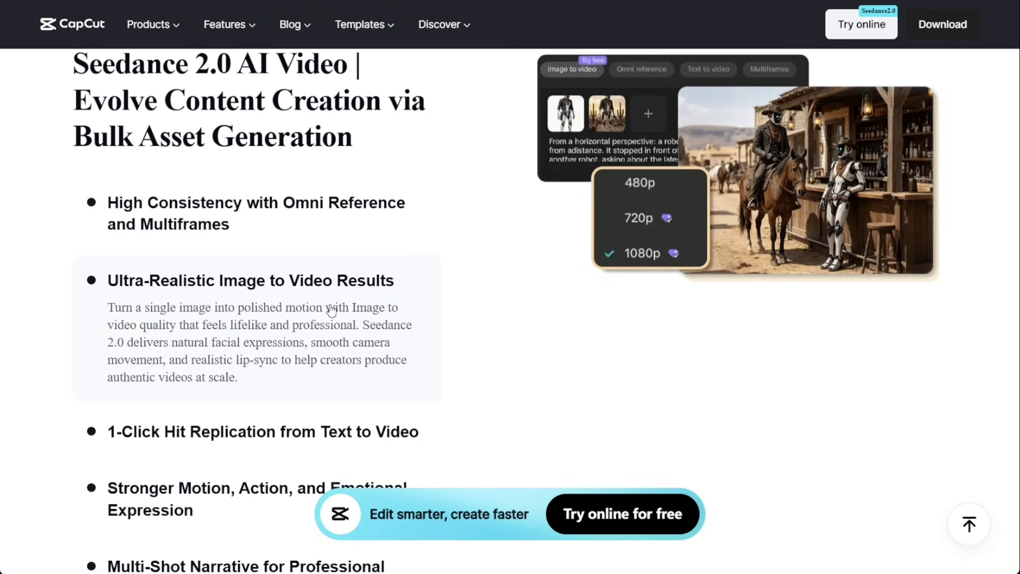
scroll(331, 310, "down", 3)
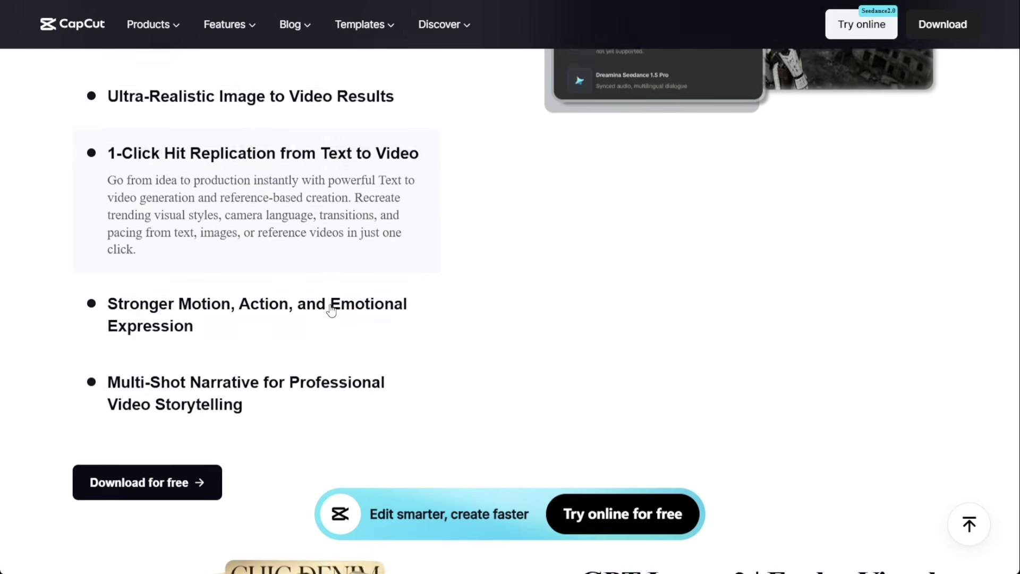
scroll(331, 310, "down", 3)
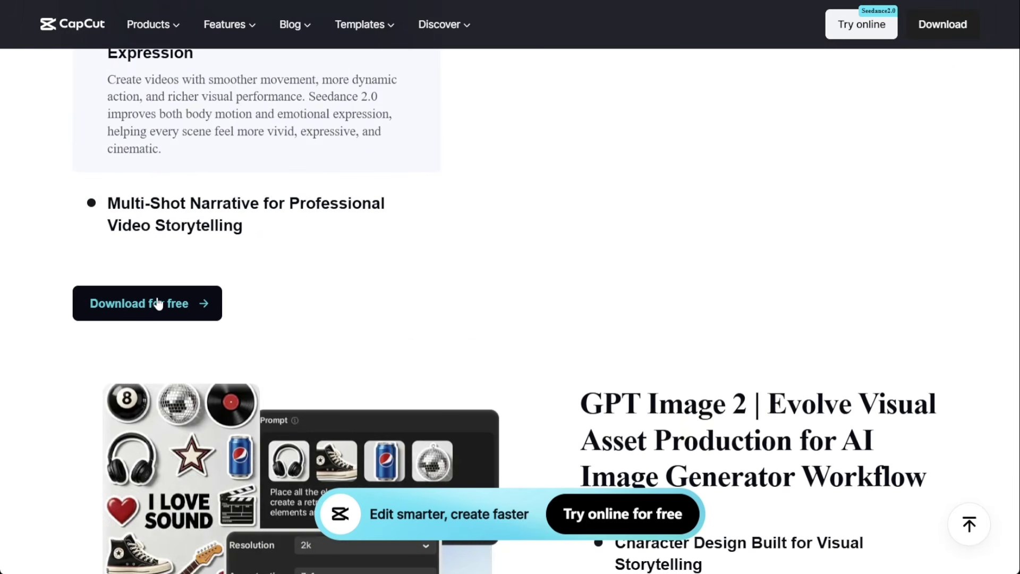
scroll(350, 314, "down", 1)
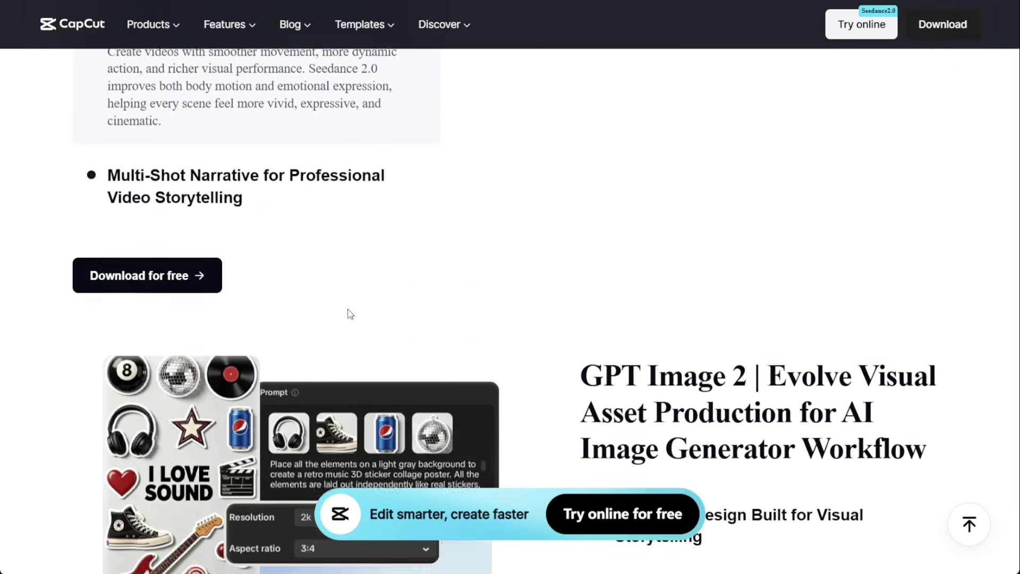
scroll(351, 314, "down", 3)
scroll(350, 314, "down", 3)
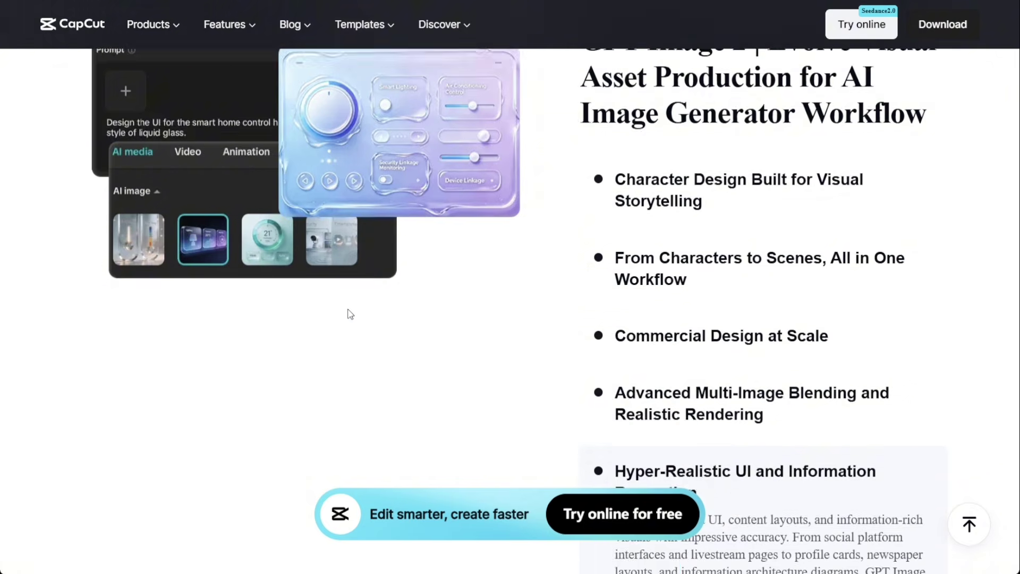
scroll(350, 313, "down", 5)
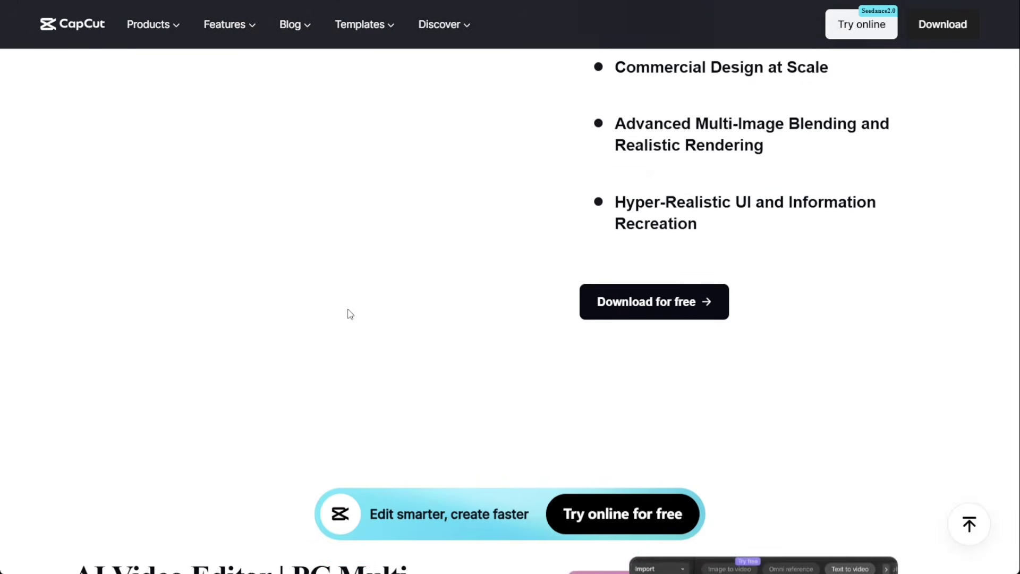
scroll(350, 314, "down", 8)
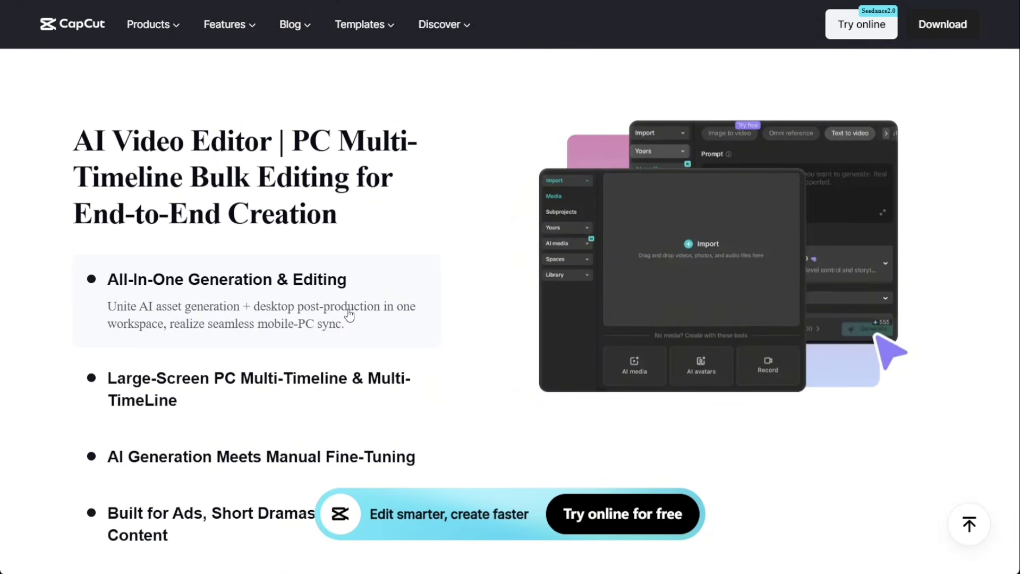
scroll(349, 315, "down", 2)
scroll(348, 313, "down", 1)
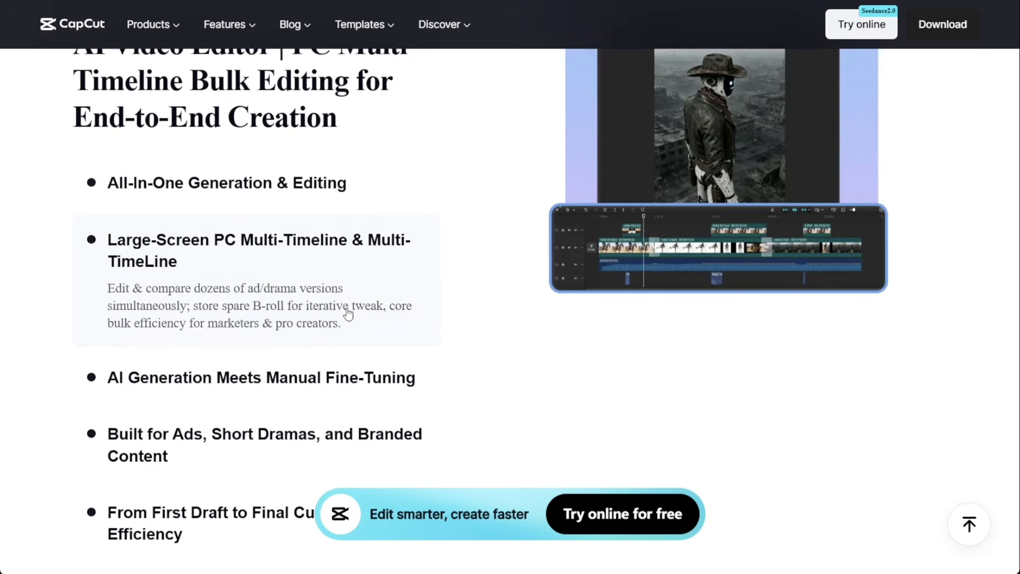
scroll(348, 313, "down", 9)
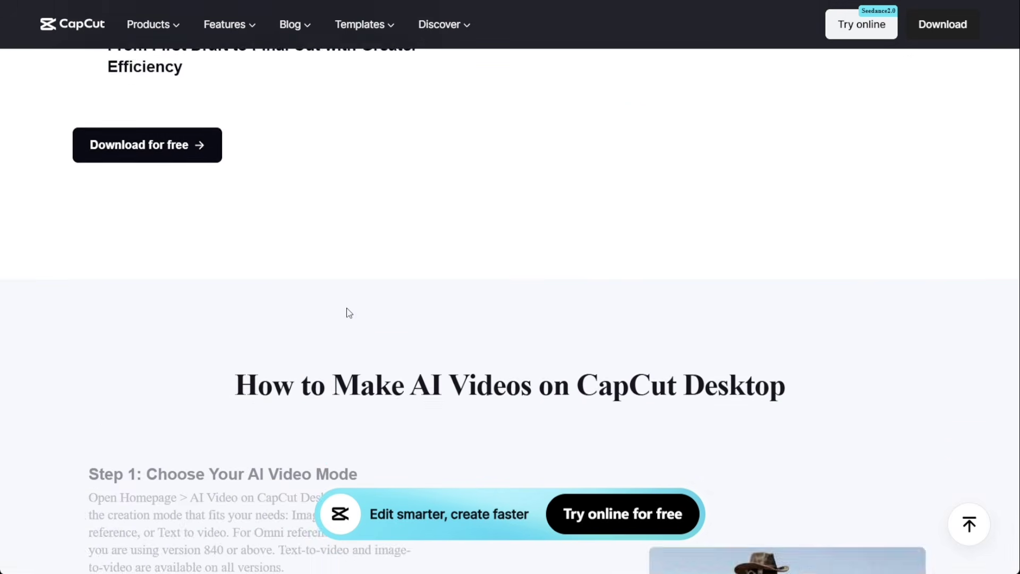
scroll(348, 314, "down", 5)
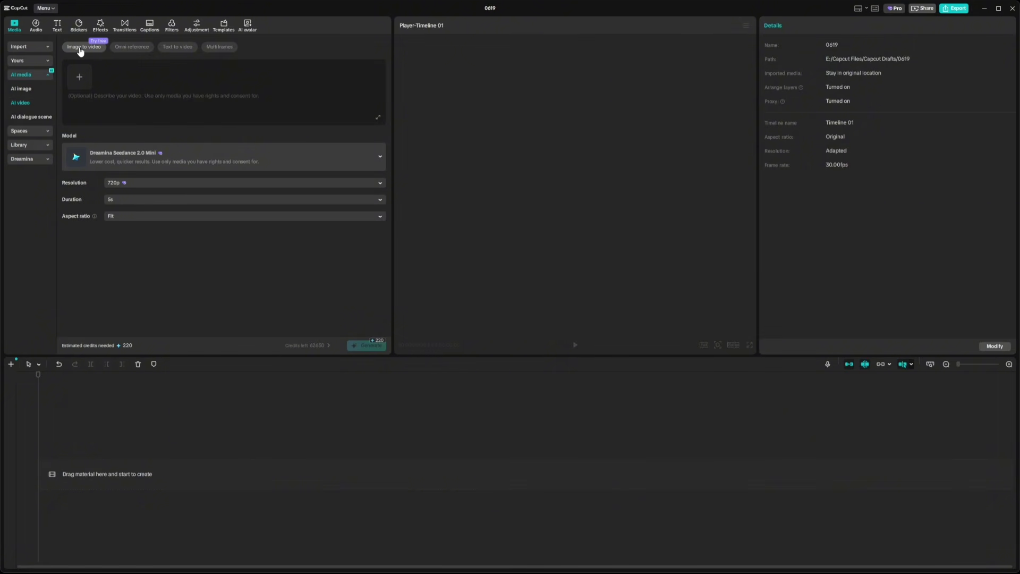
Look through the Omni reference, Text to video and Multiframes modes of the AI video generator.
left_click(137, 52)
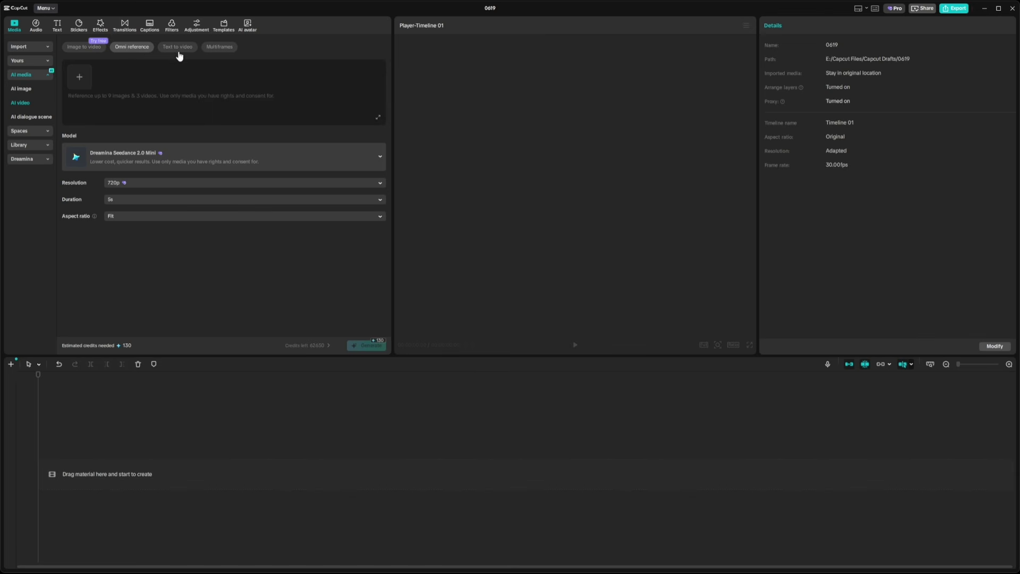
left_click(181, 50)
left_click(224, 49)
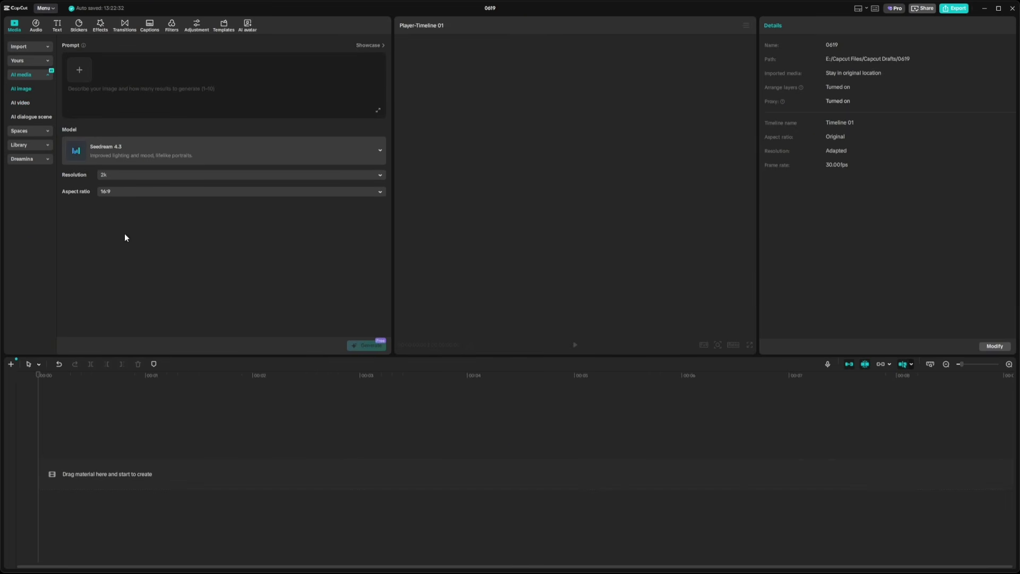
Open the AI image generator within AI media.
left_click(22, 74)
left_click(23, 90)
left_click(27, 105)
left_click(17, 90)
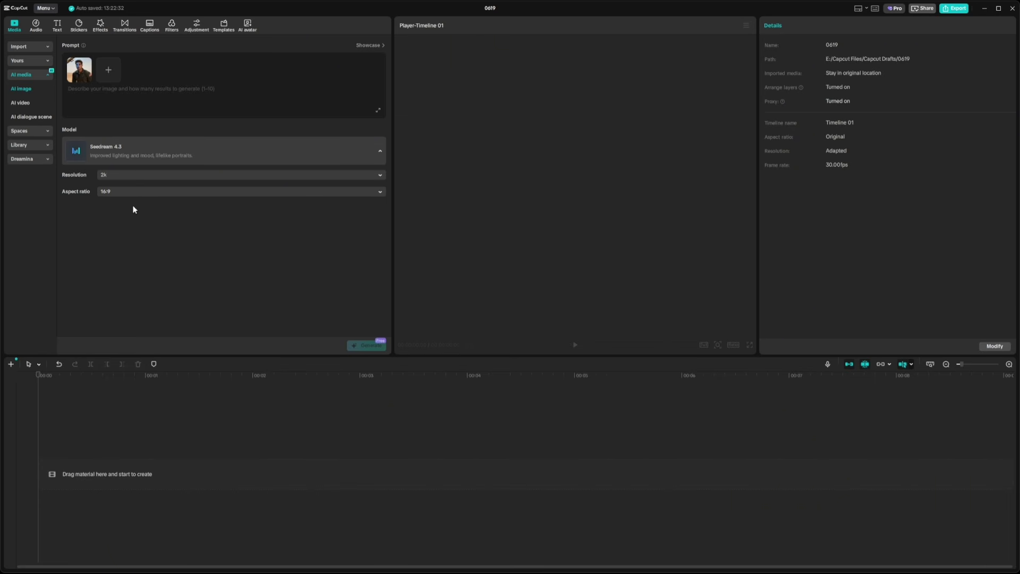
Set the image model to GPT Image 2 and the resolution to 1k, with a 16:9 aspect ratio.
left_click(139, 190)
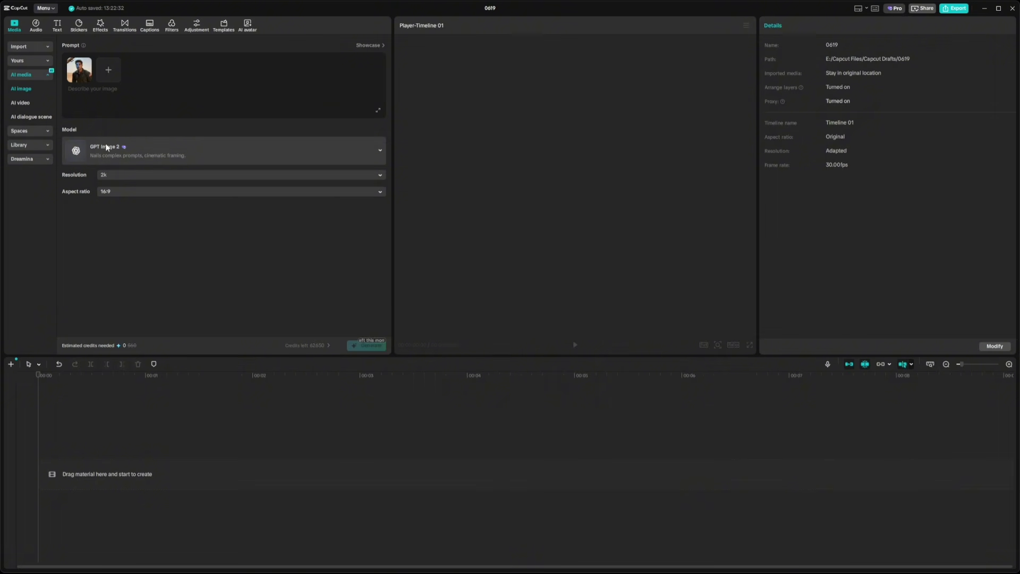
left_click(129, 194)
left_click(114, 191)
left_click(89, 199)
Enter the prompt "the attached would be the main character" and generate the images from the attached portrait.
type("the")
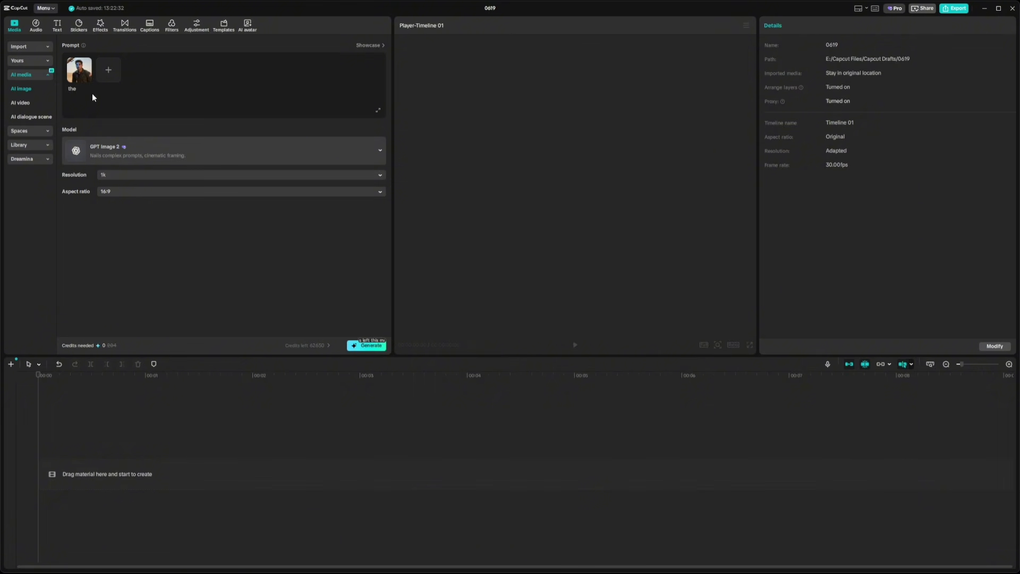
type(" attached would be the main character")
left_click(367, 346)
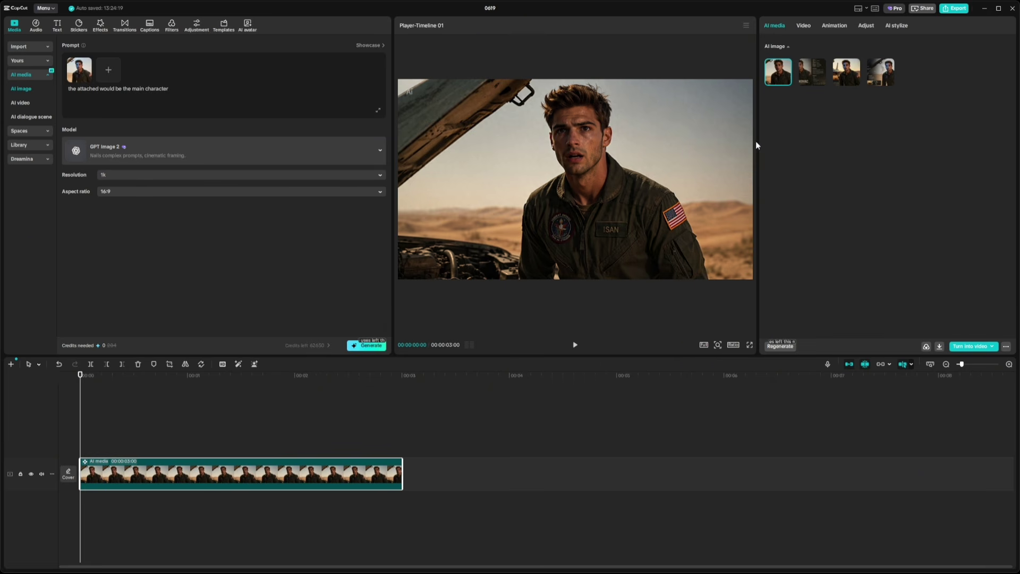
Preview and compare the four generated pilot images, ending on the first one.
left_click(812, 73)
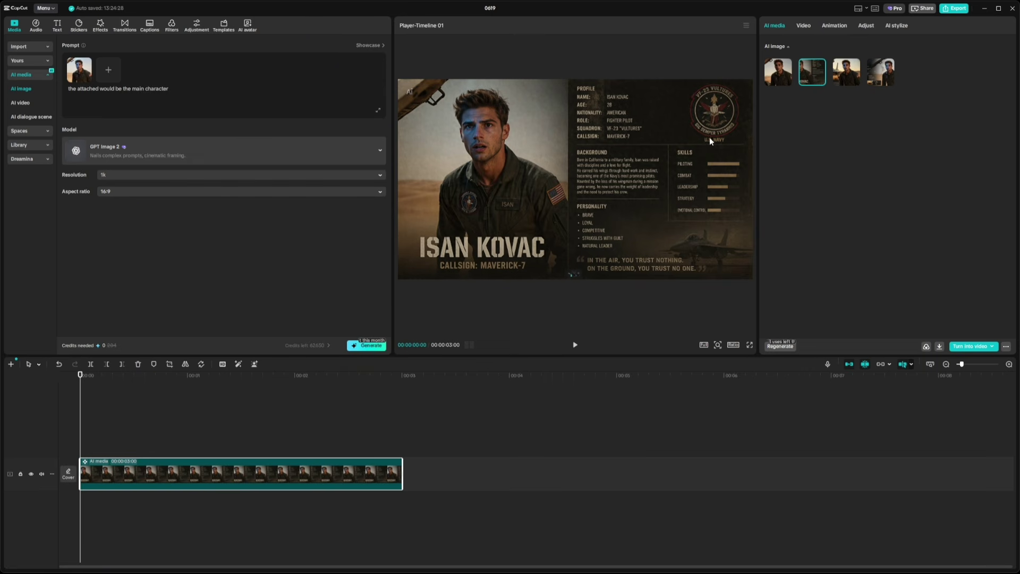
left_click(846, 72)
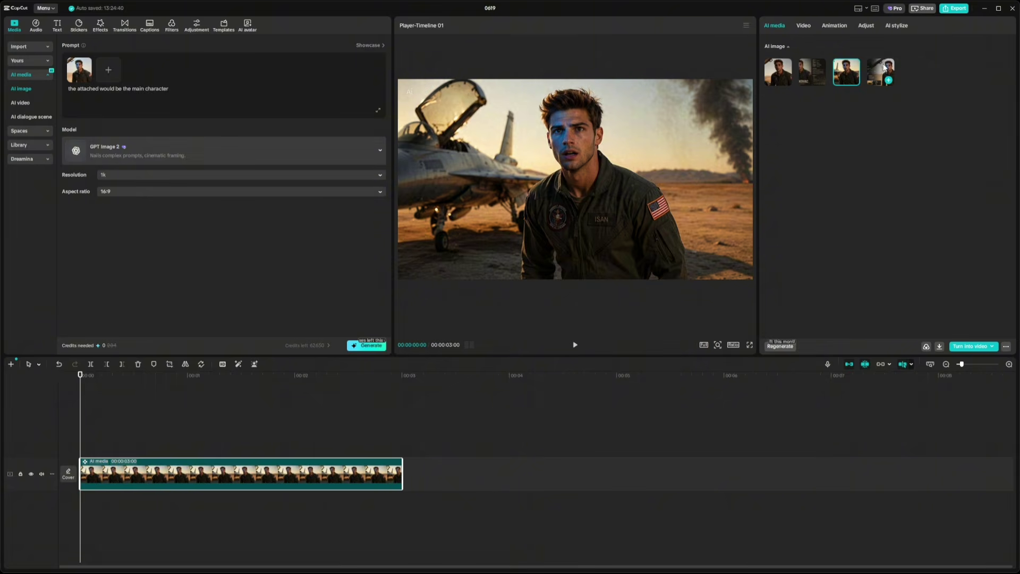
left_click(884, 67)
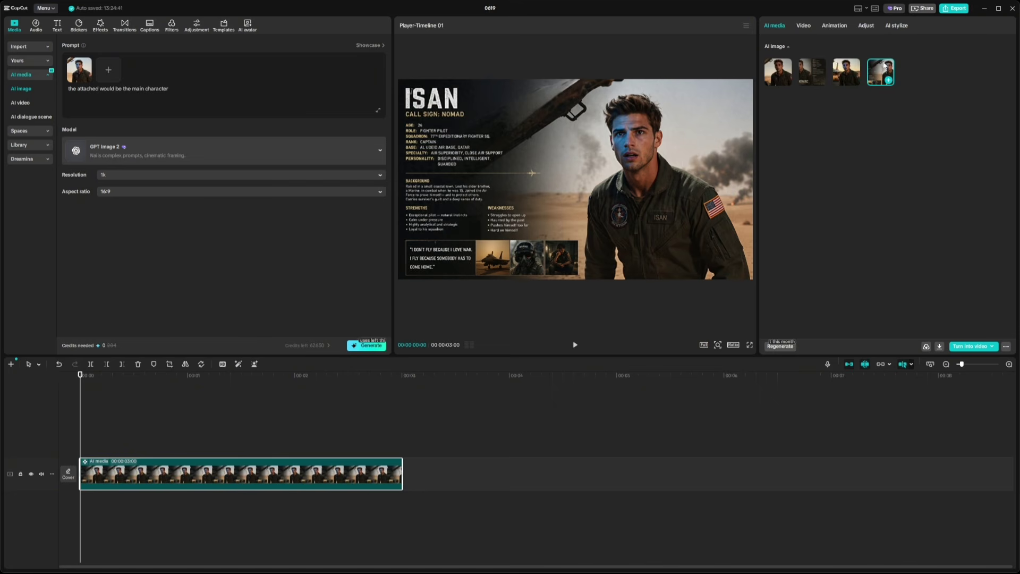
left_click(840, 72)
left_click(886, 77)
left_click(847, 70)
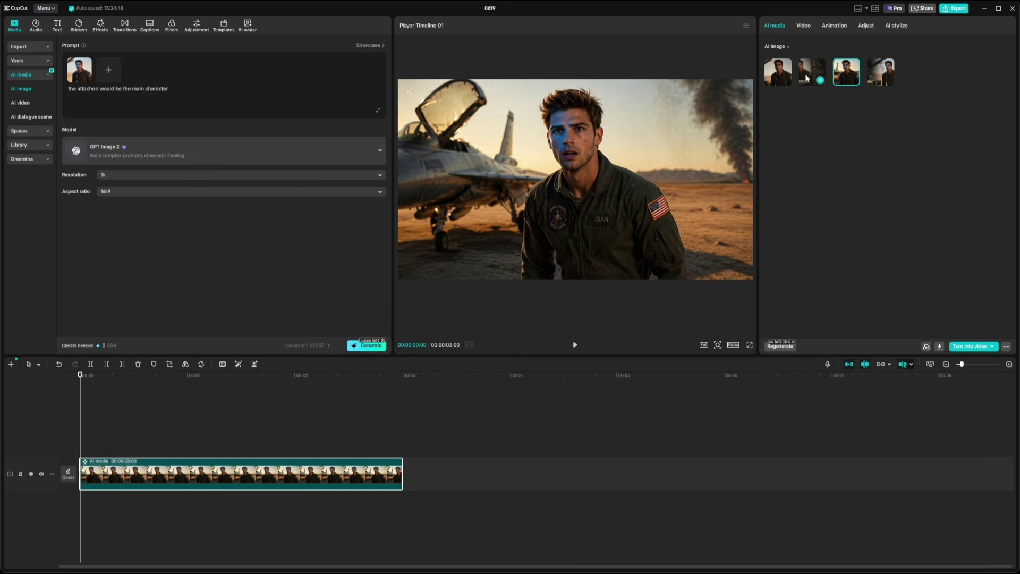
left_click(773, 75)
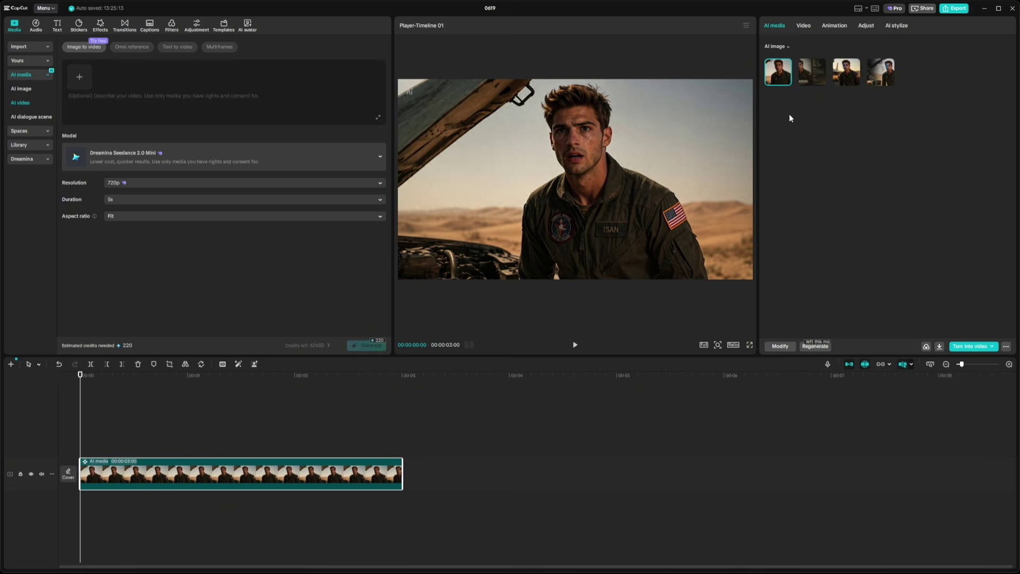
mouse_move(776, 80)
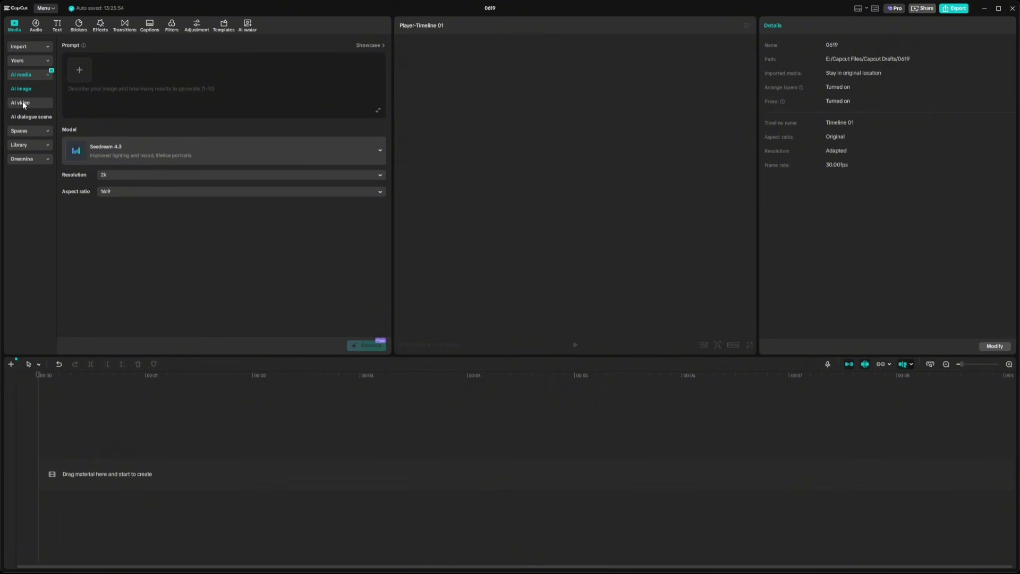
Open the AI video generator in Image to video mode.
left_click(21, 103)
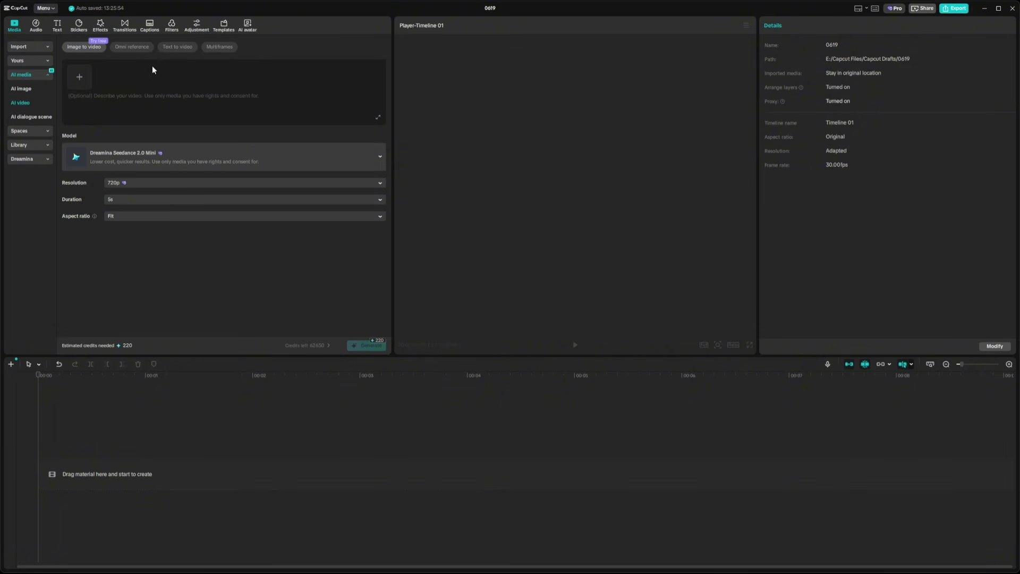
left_click(179, 48)
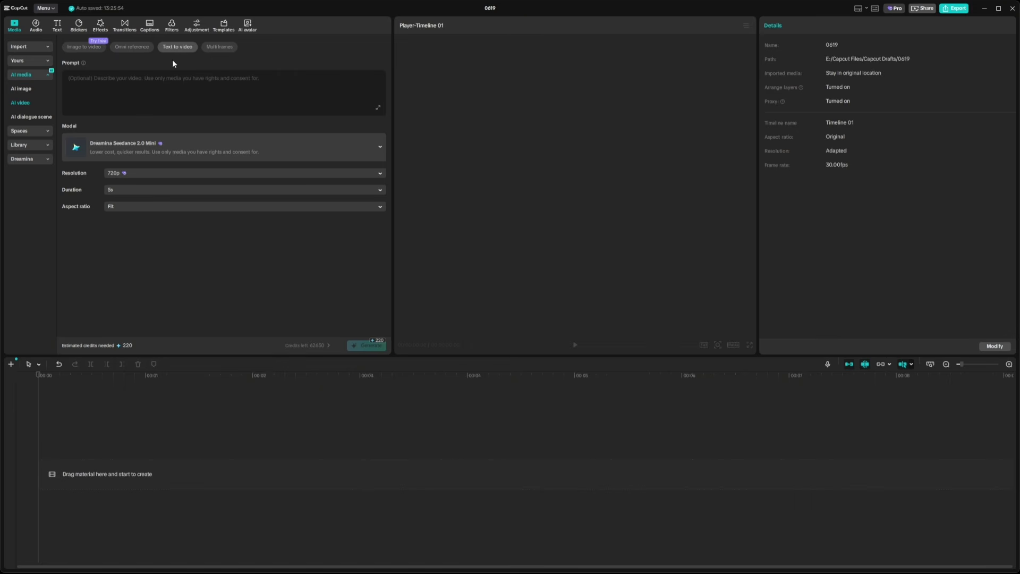
left_click(91, 49)
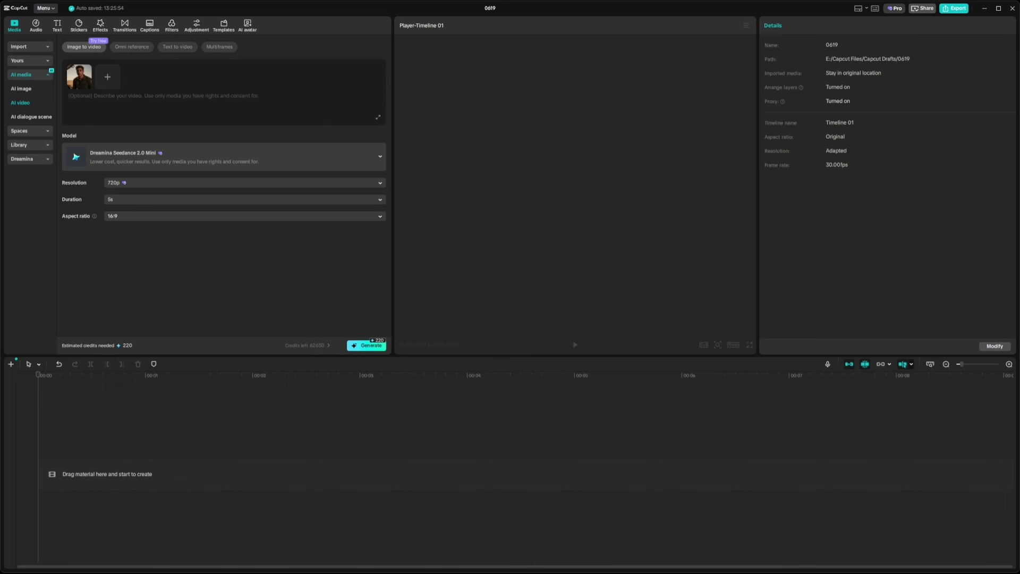
Paste the cinematic sci-fi prompt describing the 28-year-old male test pilot for the attached portrait and read it through.
left_click(88, 105)
key("ctrl+v")
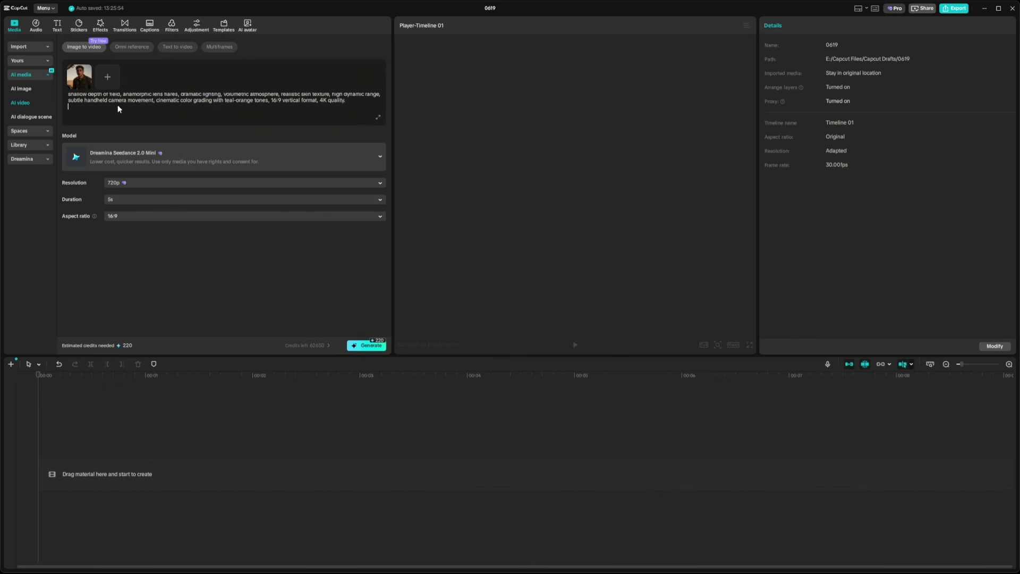
scroll(117, 104, "up", 2)
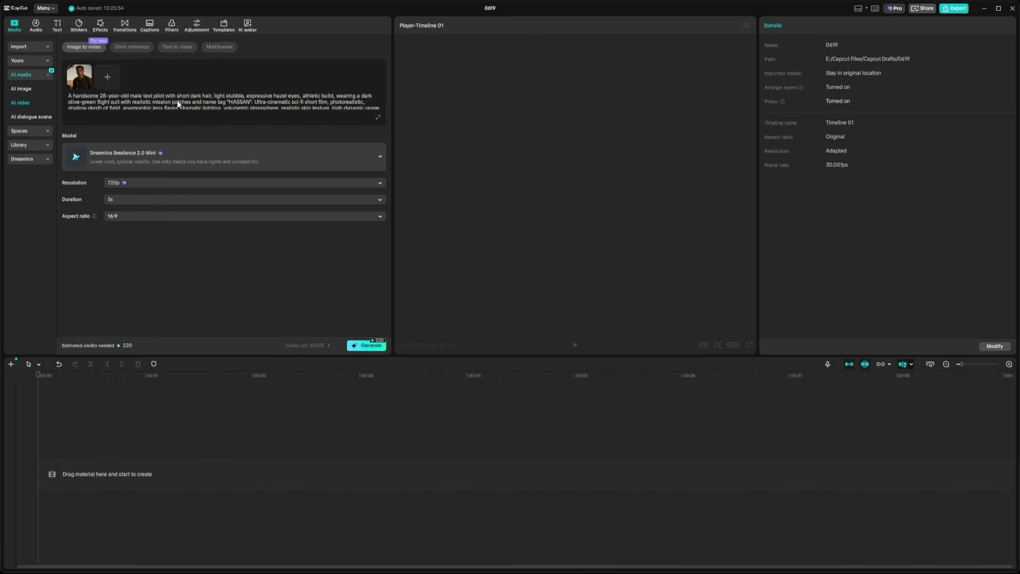
scroll(169, 102, "down", 2)
scroll(179, 99, "up", 2)
Generate the video with the Dreamina Seedance 2.0 model at 1080p resolution.
left_click(130, 196)
left_click(131, 231)
left_click(368, 346)
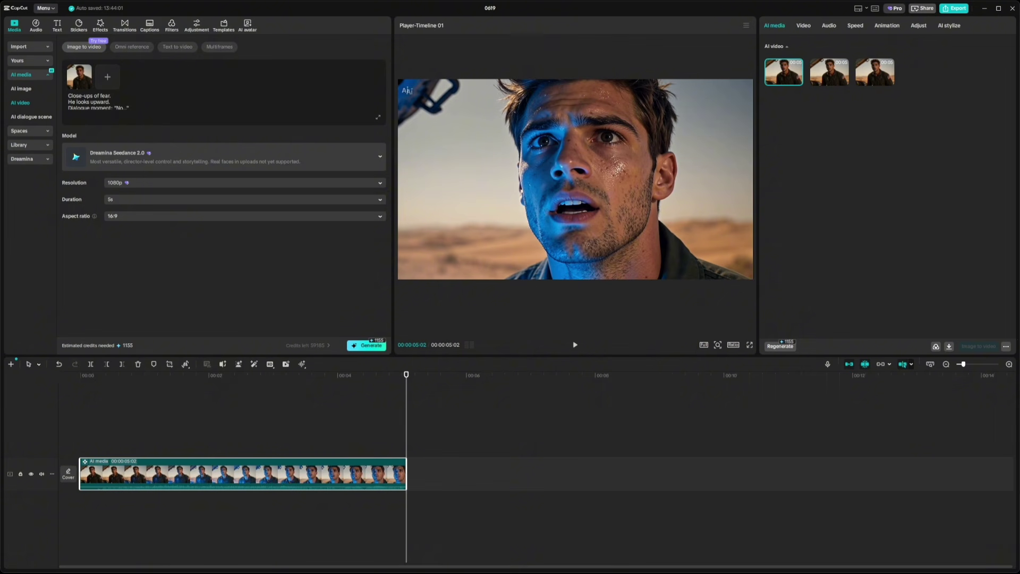
Read through the prompt for the extreme macro eye shot and desert drive, and select the word "vertical" near its end.
scroll(92, 103, "up", 5)
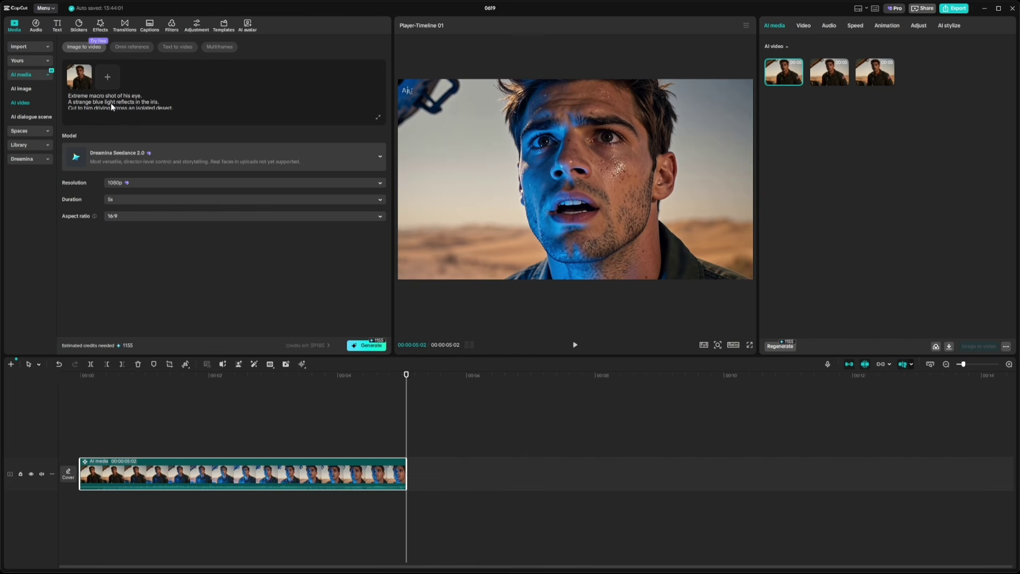
scroll(160, 106, "down", 3)
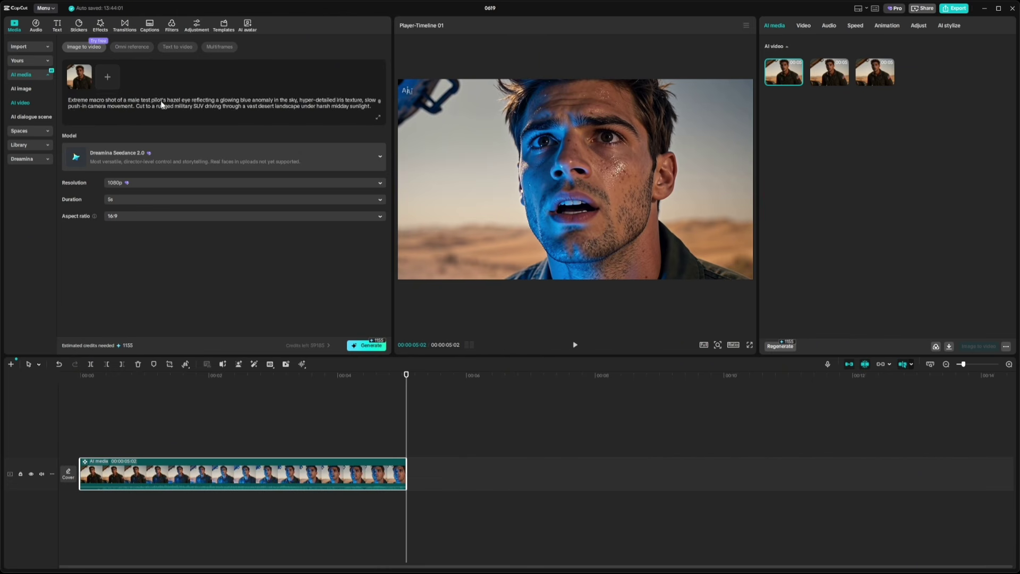
scroll(161, 100, "up", 3)
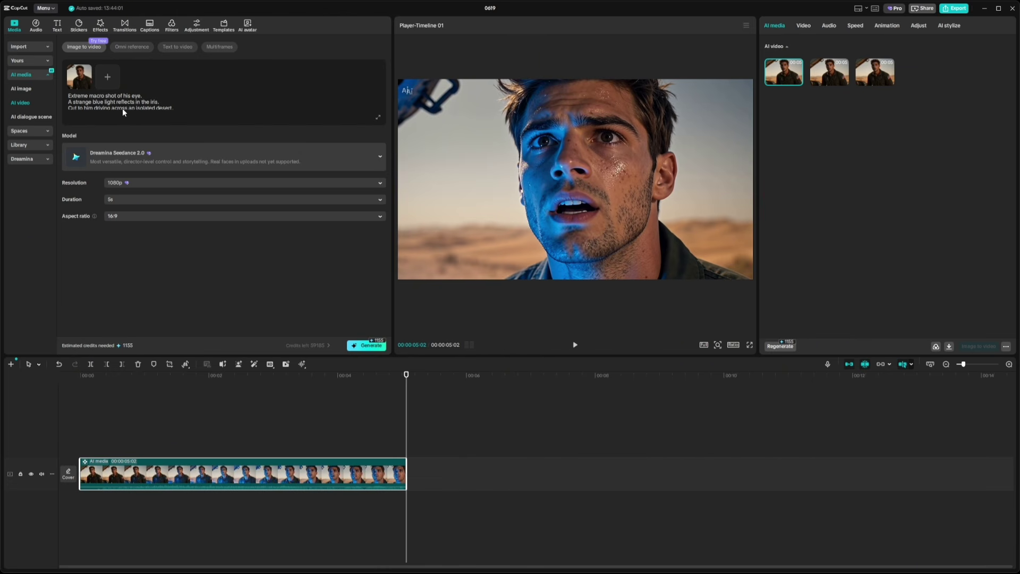
scroll(197, 100, "down", 5)
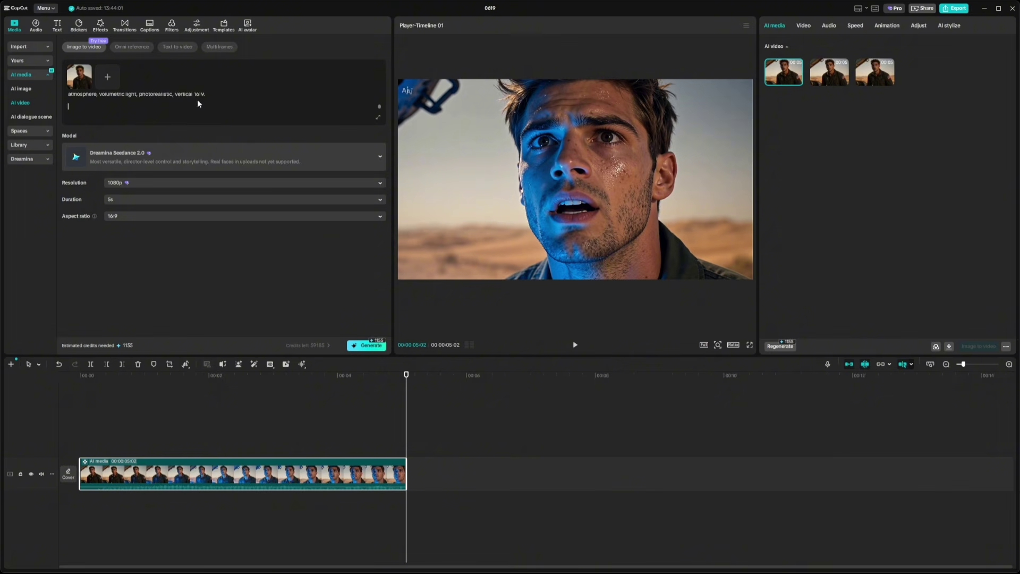
double_click(191, 101)
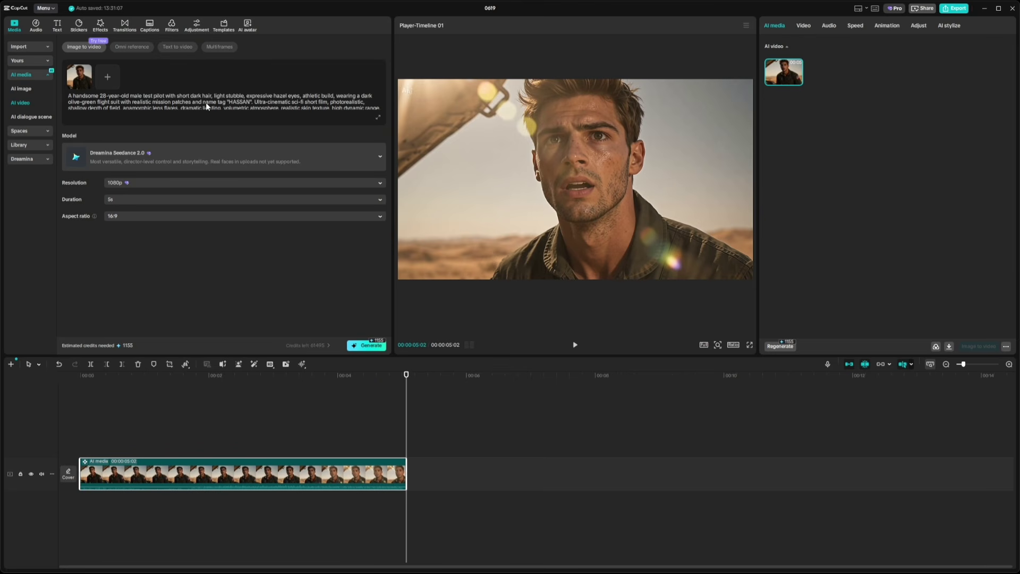
Generate a video from a new prompt about the pilot noticing an unusual blue glow, with "landscape 16:9" at its end, and play it.
left_click(205, 102)
key("ctrl+a")
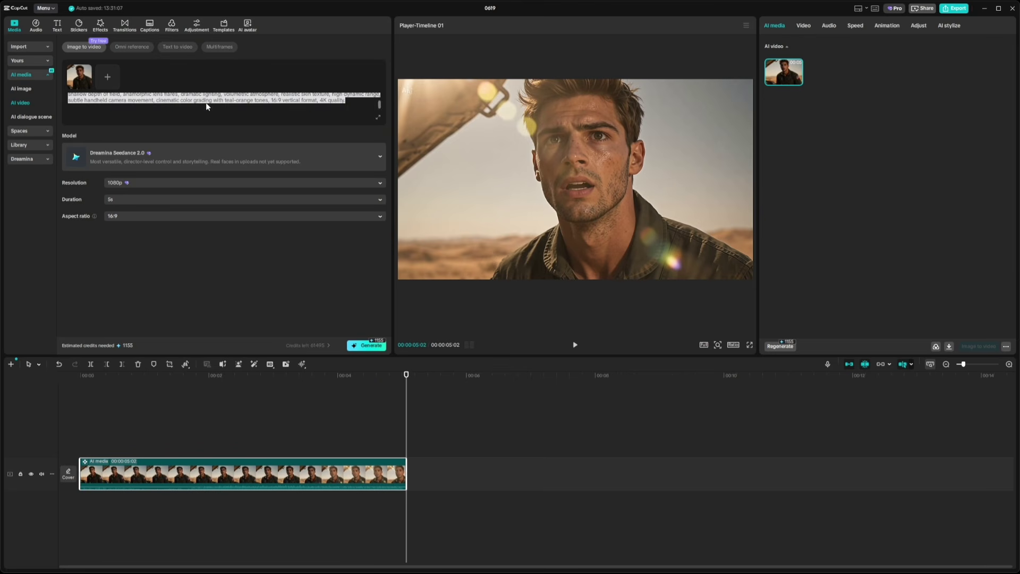
key("BackSpace")
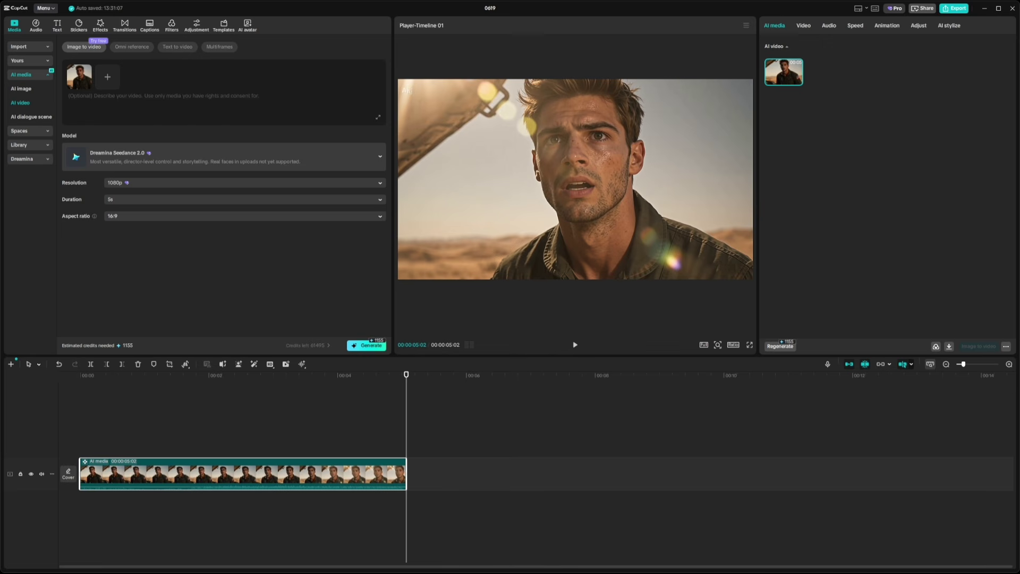
key("ctrl+v")
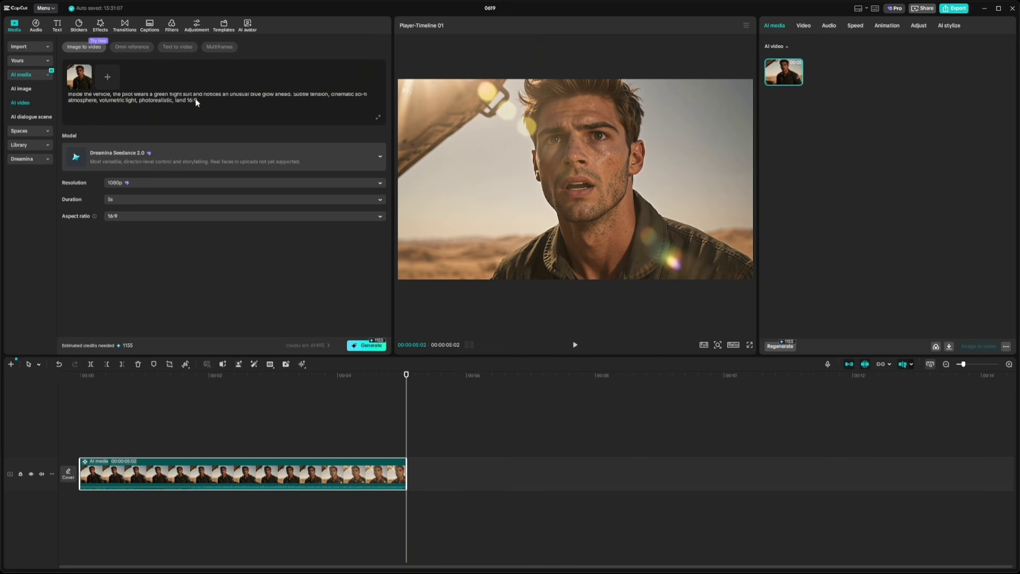
type("scape")
type("e")
left_click(365, 346)
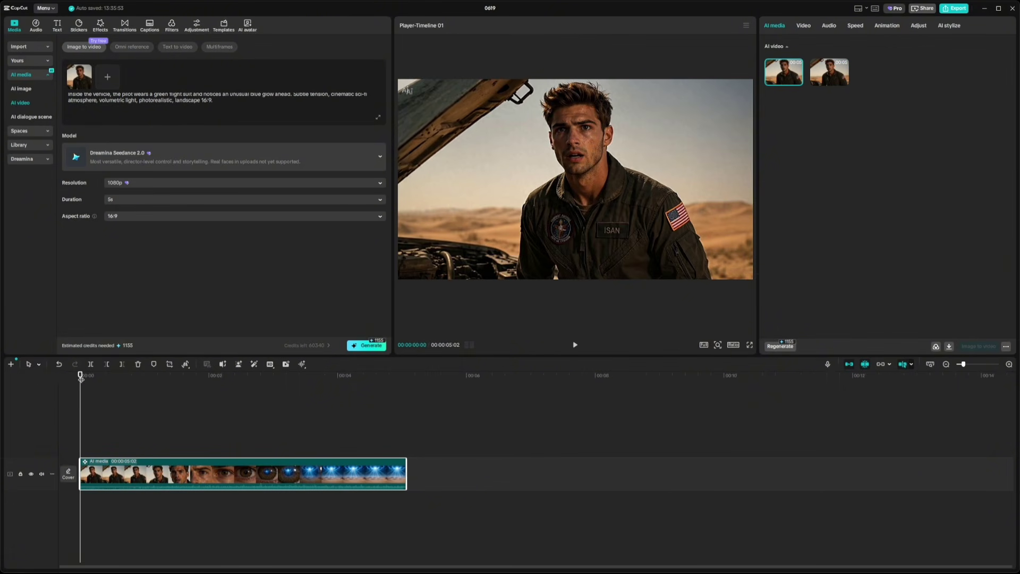
key("space")
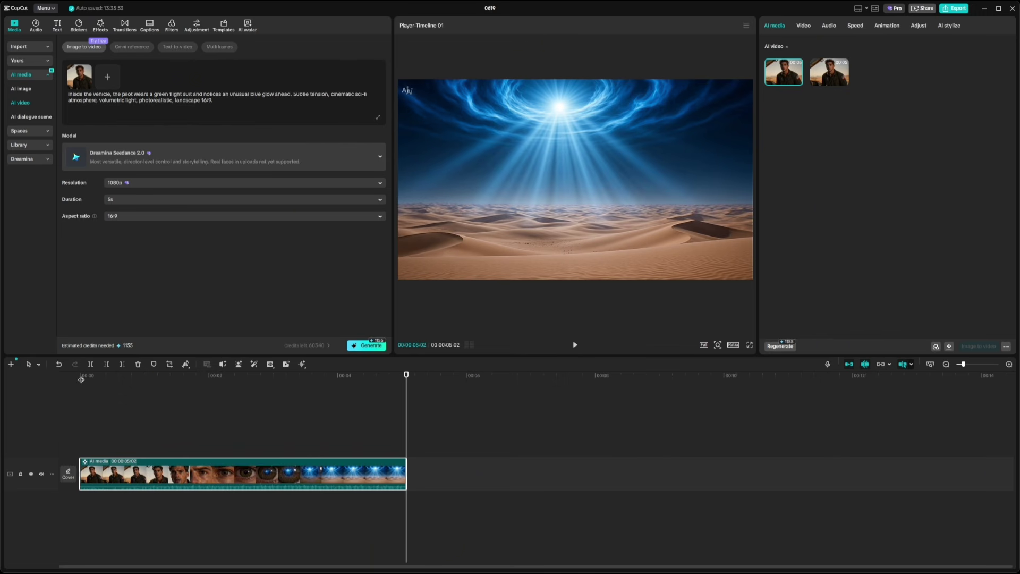
Generate another video from the prompt "Close-ups of fear. He looks upward." with the dialogue "No... this can't be real.".
key("ctrl+a")
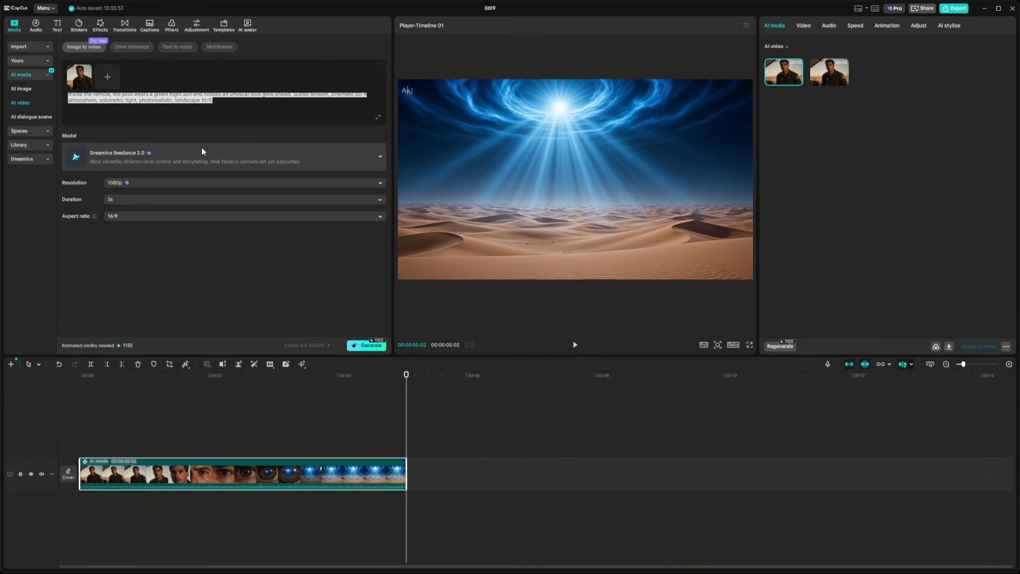
type("\"No... this can't be real.\"")
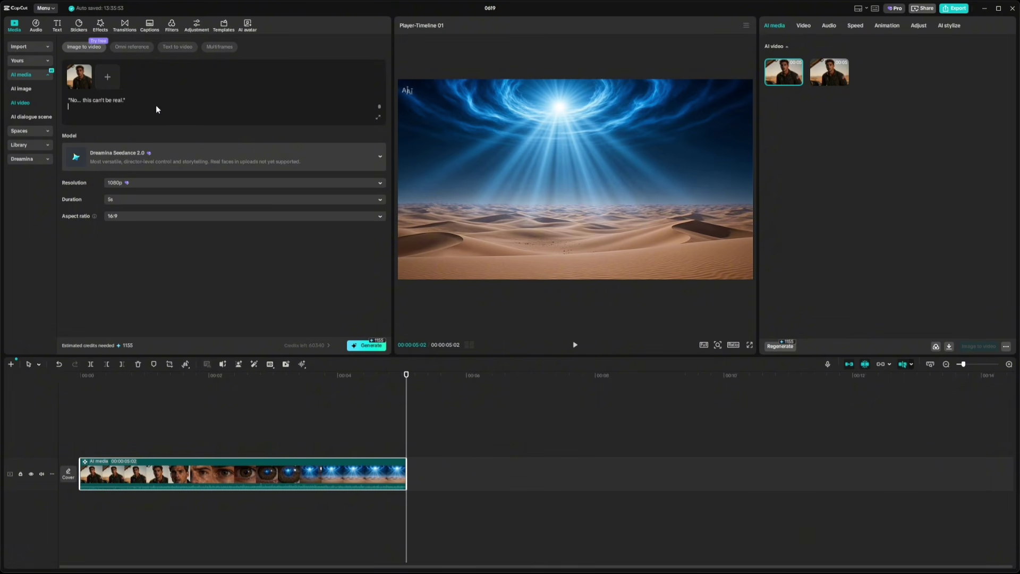
scroll(156, 110, "up", 5)
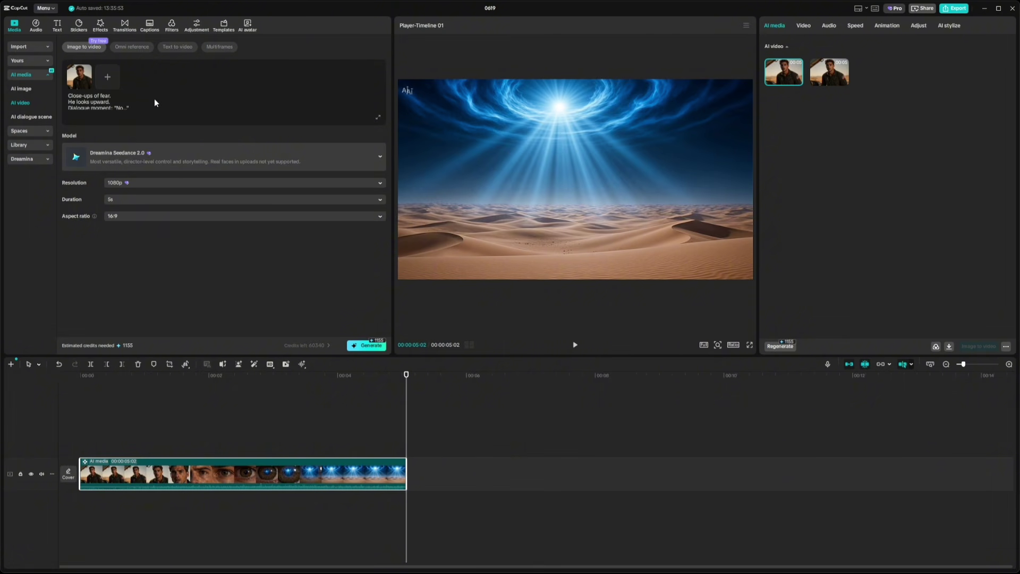
scroll(154, 98, "down", 5)
scroll(136, 97, "up", 5)
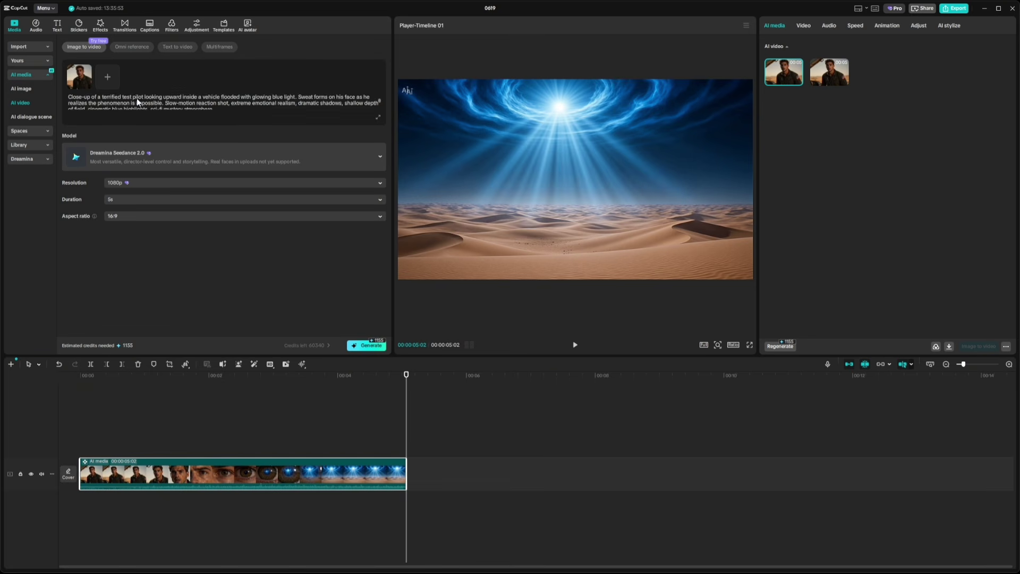
scroll(136, 98, "down", 5)
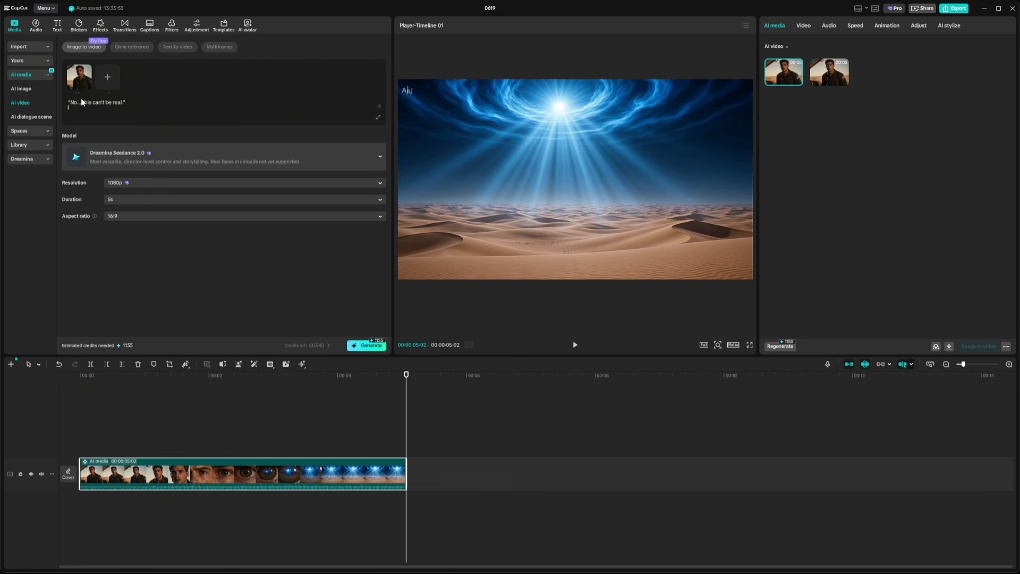
scroll(128, 106, "up", 3)
left_click(371, 345)
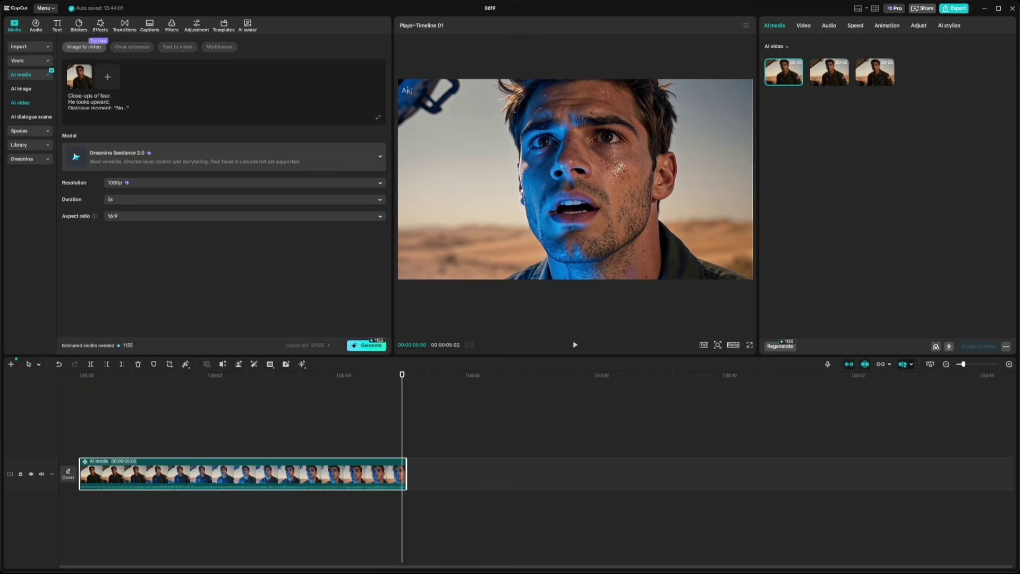
Play back the newly generated clips from the start of the timeline.
left_click(66, 375)
key("space")
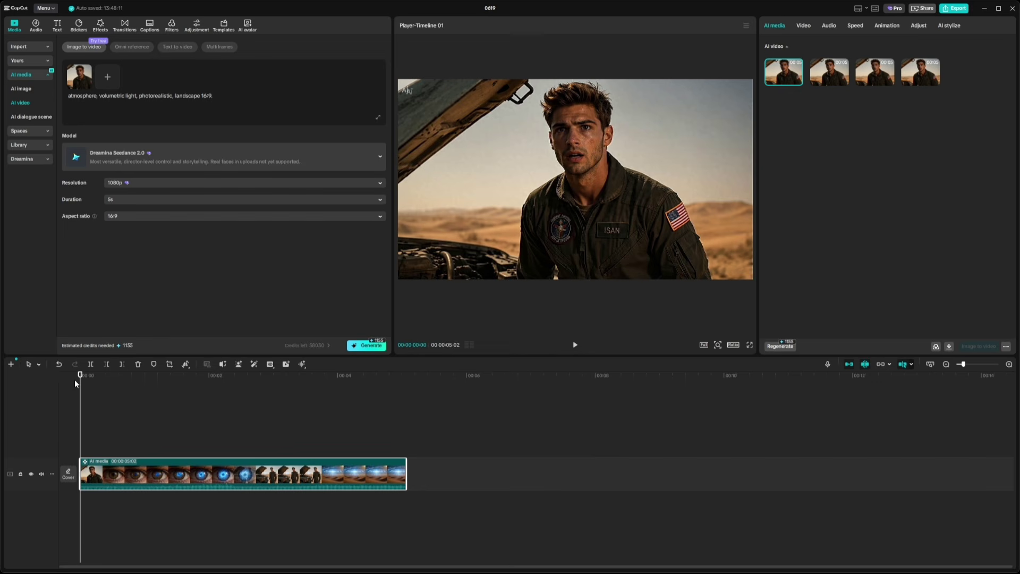
key("space")
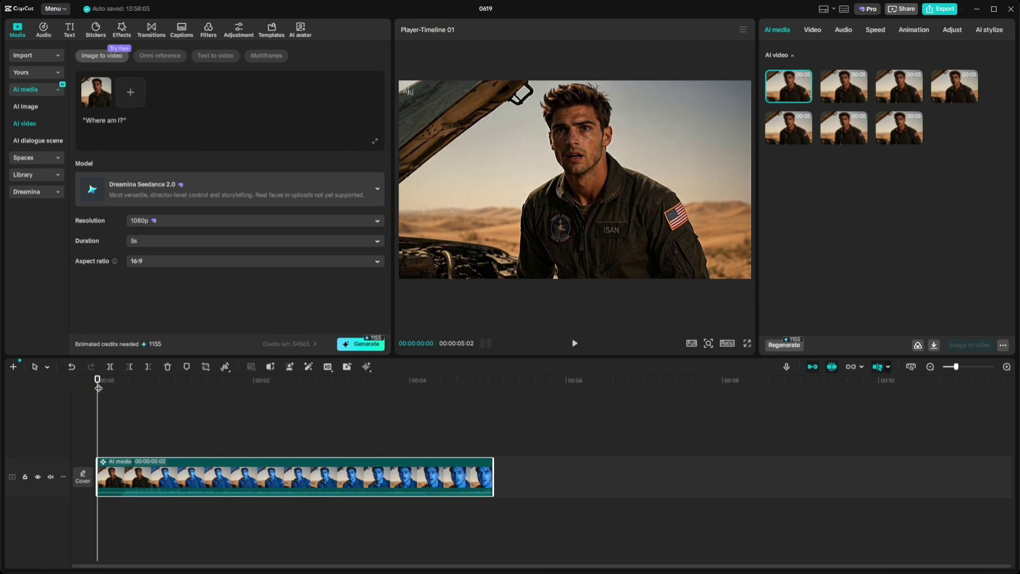
key("space")
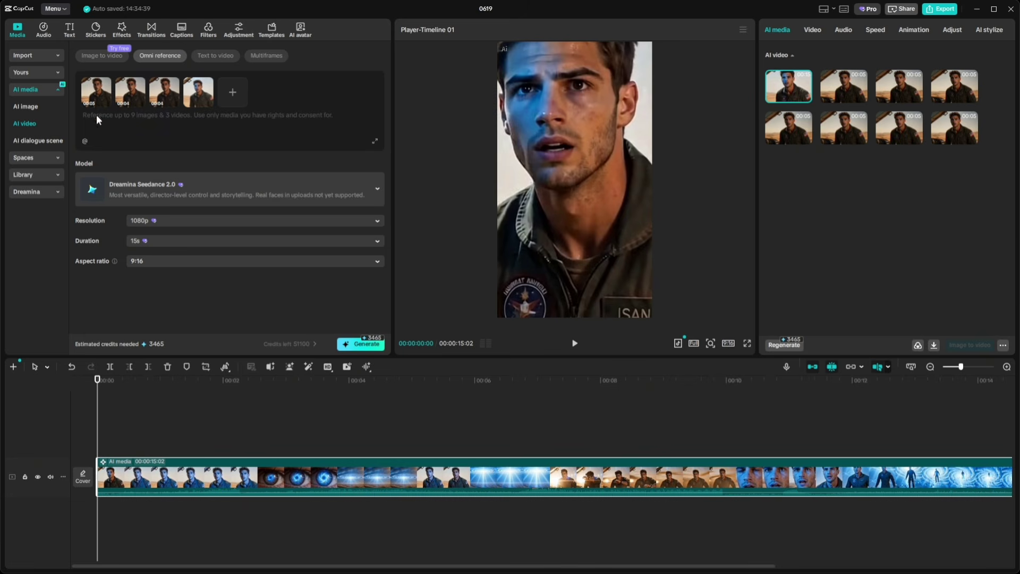
Check the Omni reference media, deselect the 15-second clip and scrub through it on the timeline.
left_click_drag(167, 98, 137, 92)
left_click(443, 550)
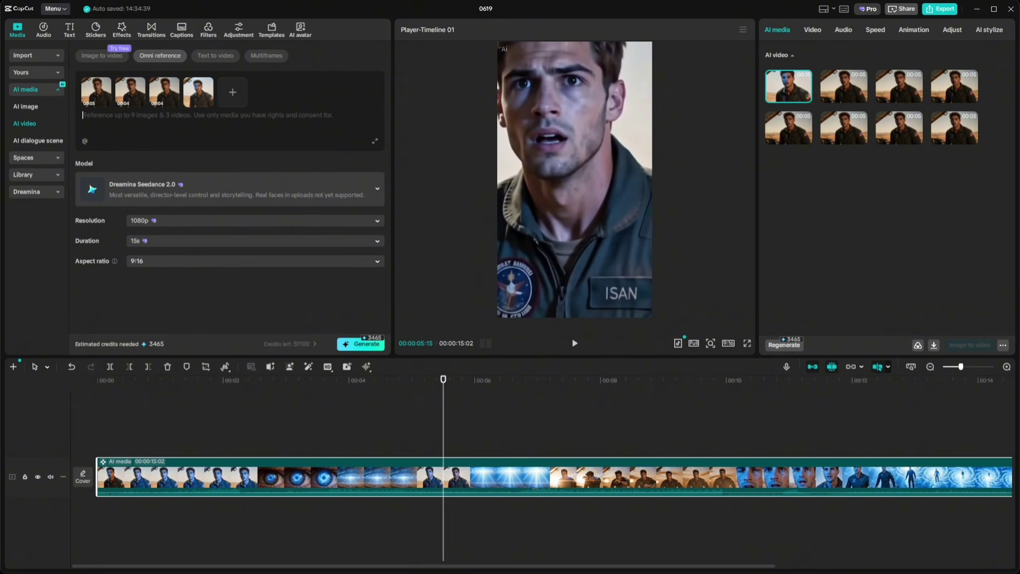
left_click(273, 409)
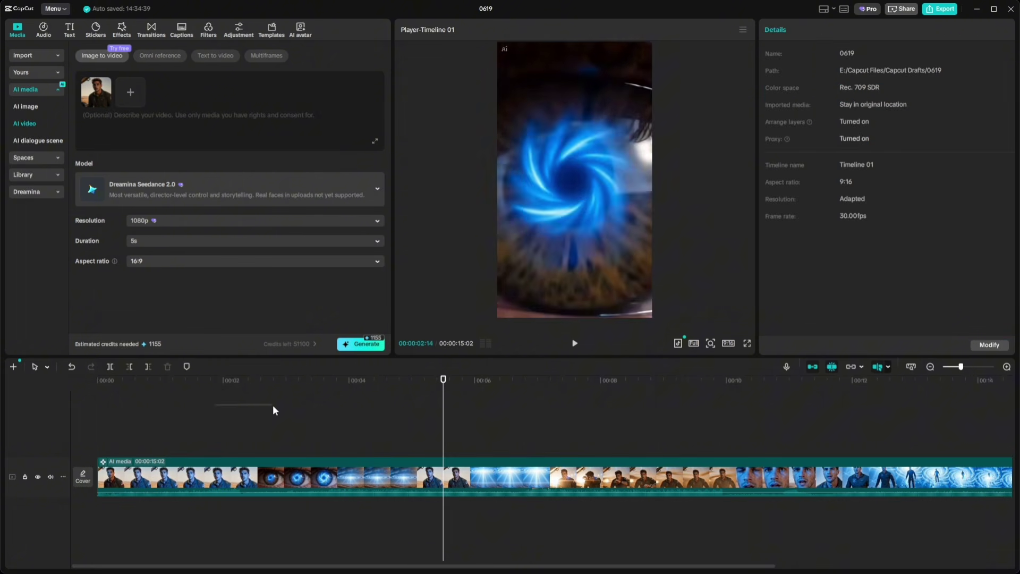
left_click_drag(169, 394, 137, 403)
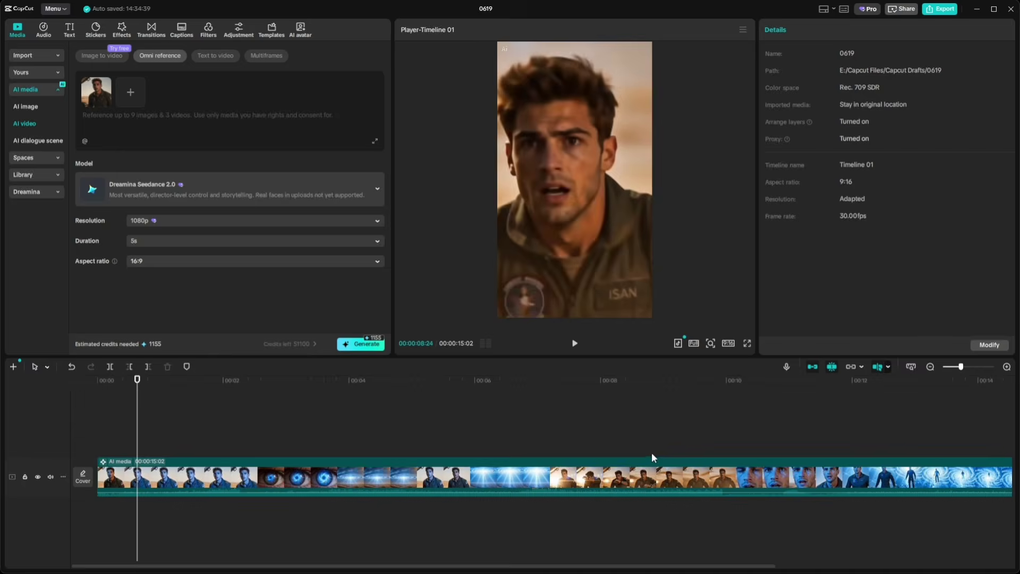
Add two video clips beside the portrait as Omni references and mention Video 2 at the start of the prompt.
left_click_drag(652, 451, 127, 110)
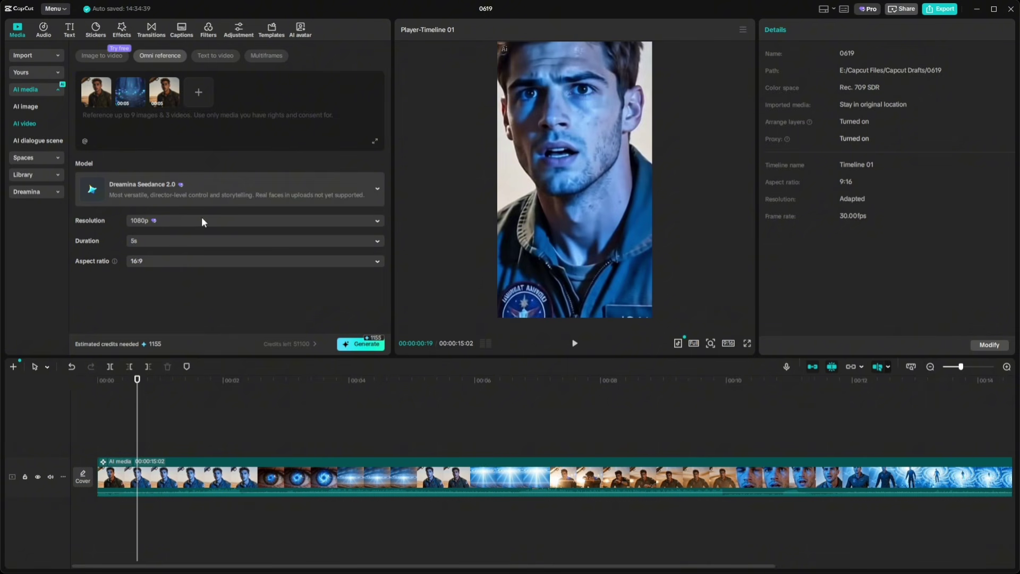
mouse_move(164, 95)
left_click(83, 141)
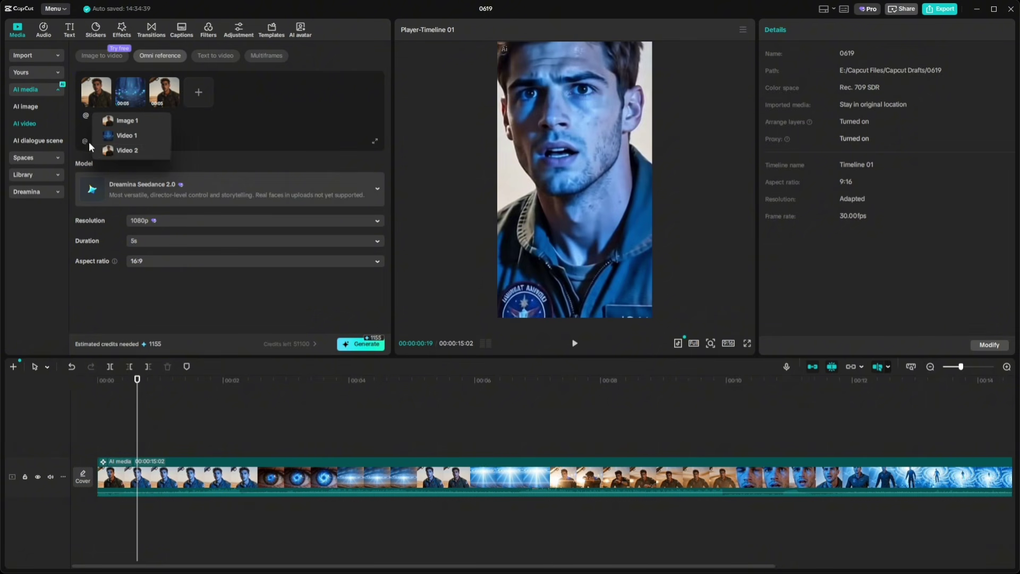
left_click(138, 151)
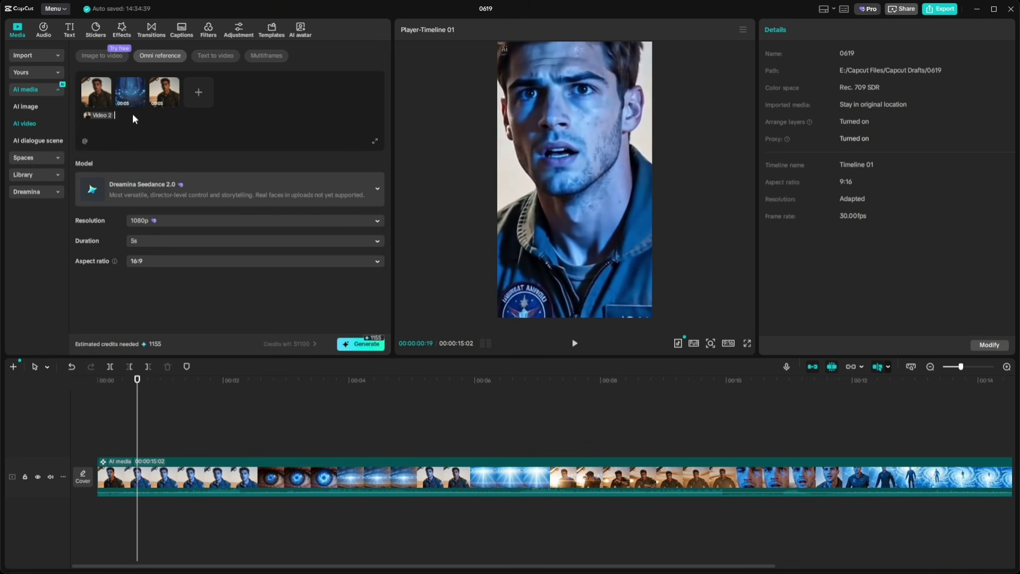
Extend the prompt with "make the camer slowly go 360 degrees around the main character and slowly poiinting the camera up".
type("make the camer slowe")
key("BackSpace")
type("ly go 360 degrees ar")
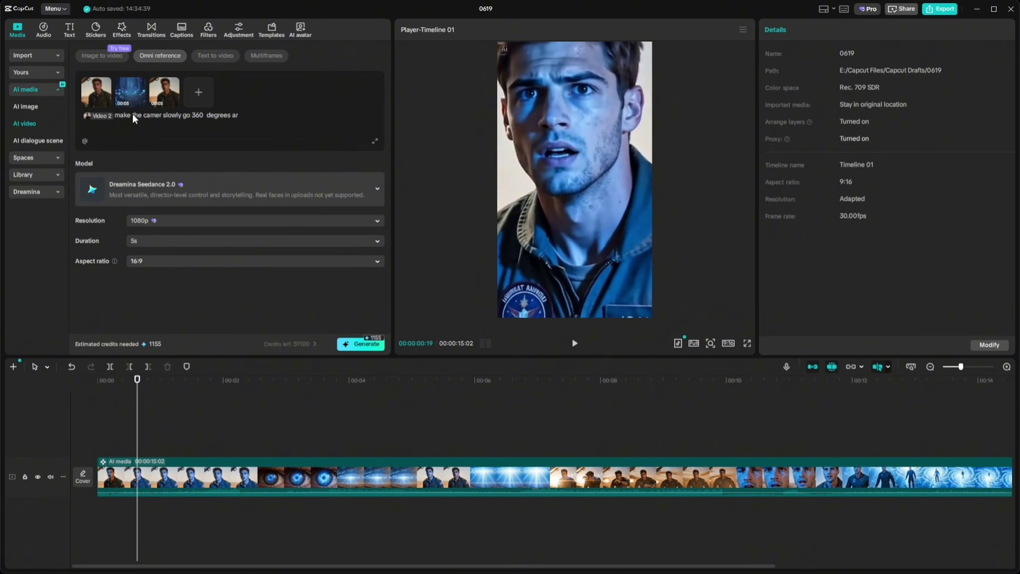
type("ound the main char")
type("acter")
type(" and slow")
type("ly put")
type("inting the camera up")
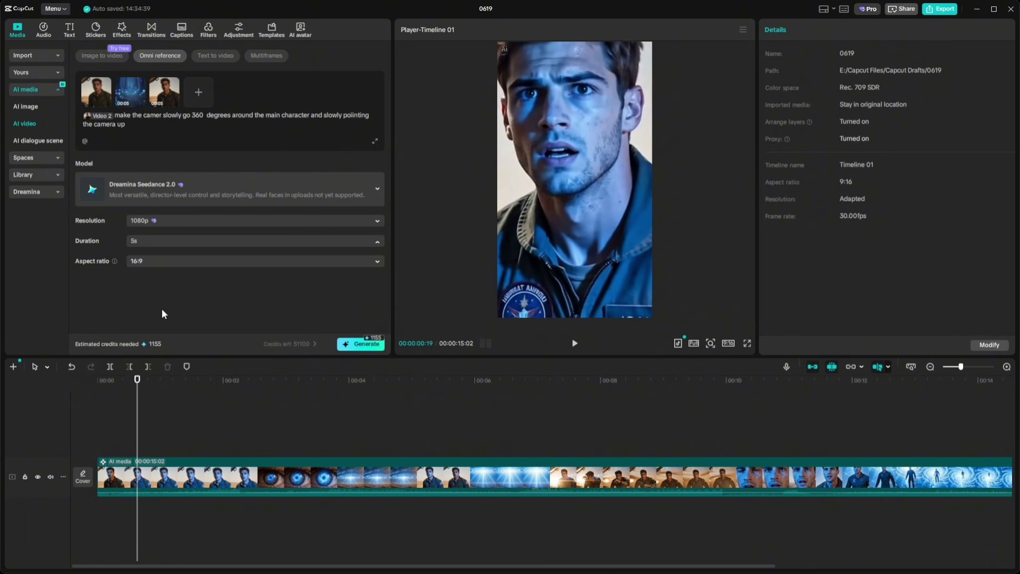
Set the duration to 15s and the aspect ratio to 9:16, and generate the camera-orbit video.
left_click(162, 313)
left_click(156, 266)
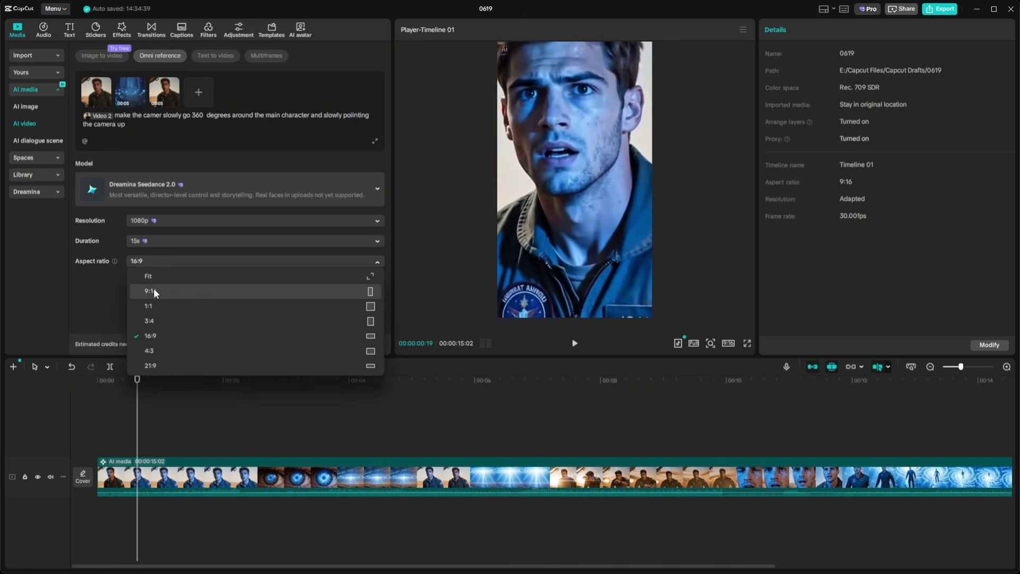
left_click(169, 299)
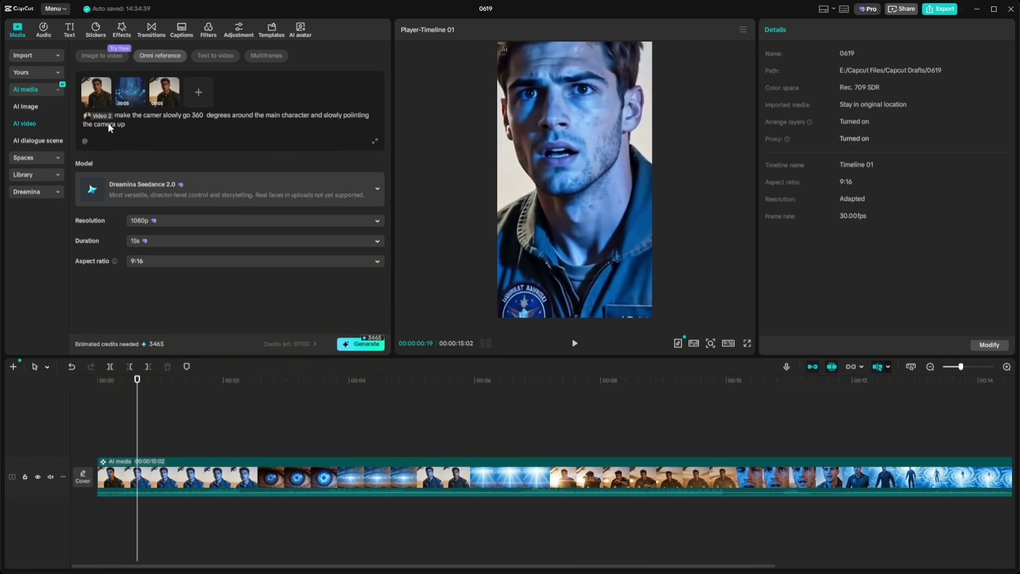
left_click(351, 345)
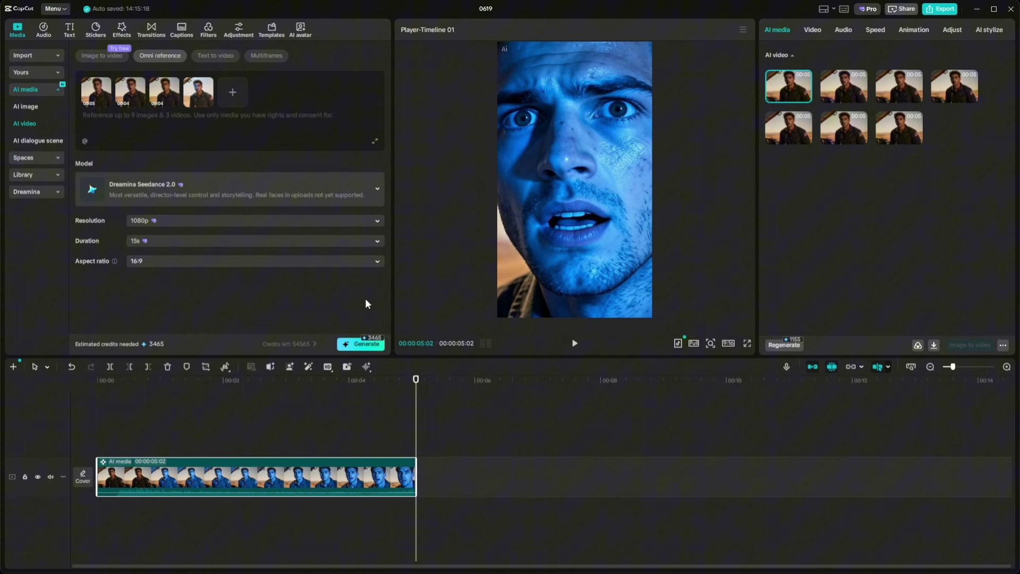
Set the aspect ratio to 9:16 and generate a video from the four Omni references.
left_click(329, 261)
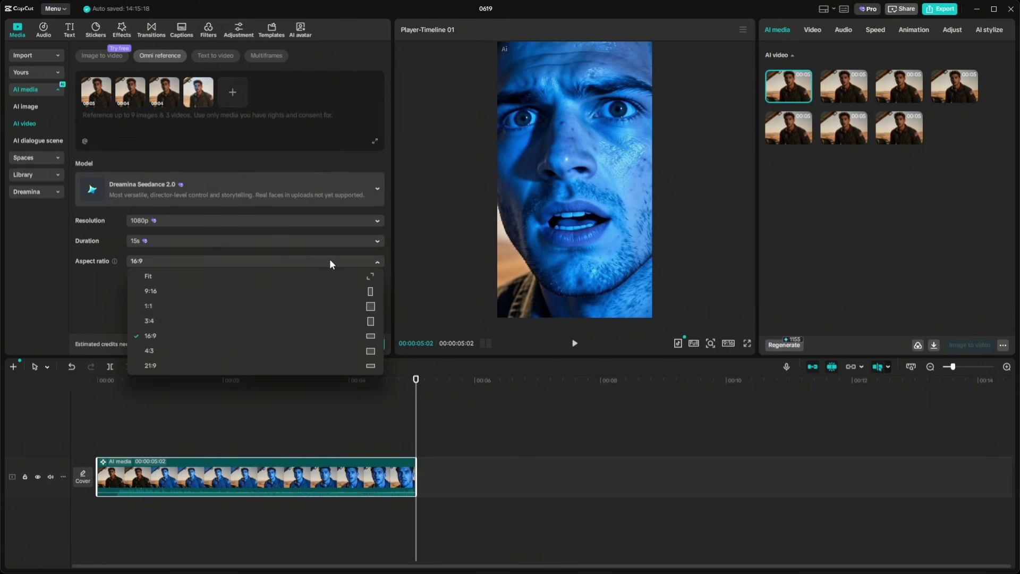
left_click(187, 296)
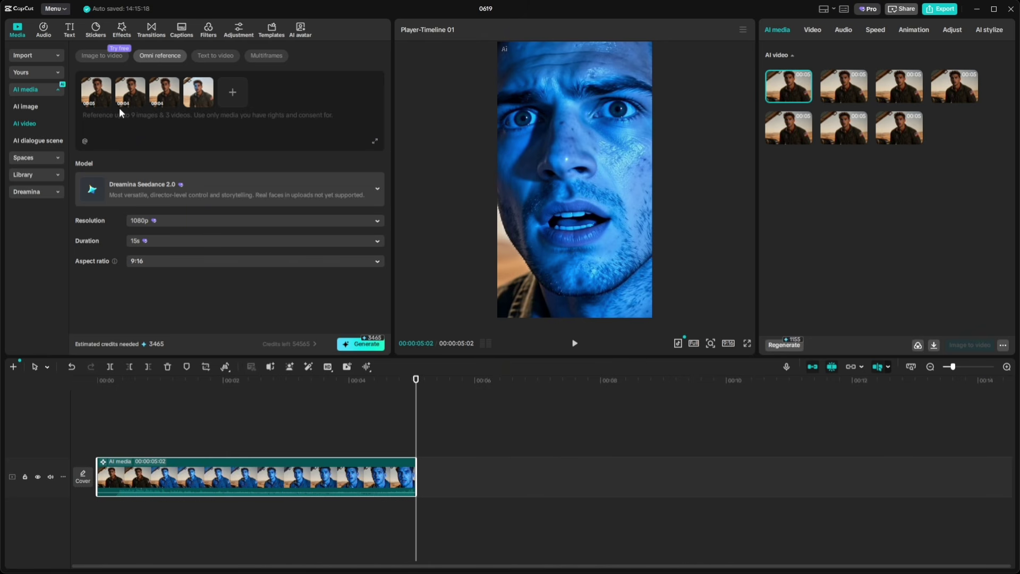
left_click(366, 345)
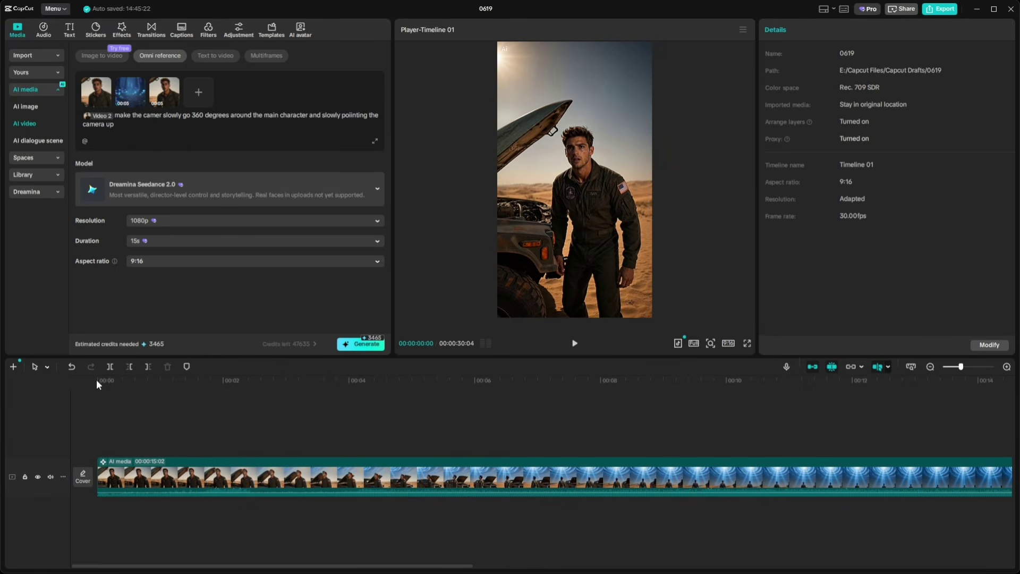
Play the generated camera-orbit video from the beginning and pause it near the end of the first clip.
left_click(97, 380)
left_click(580, 347)
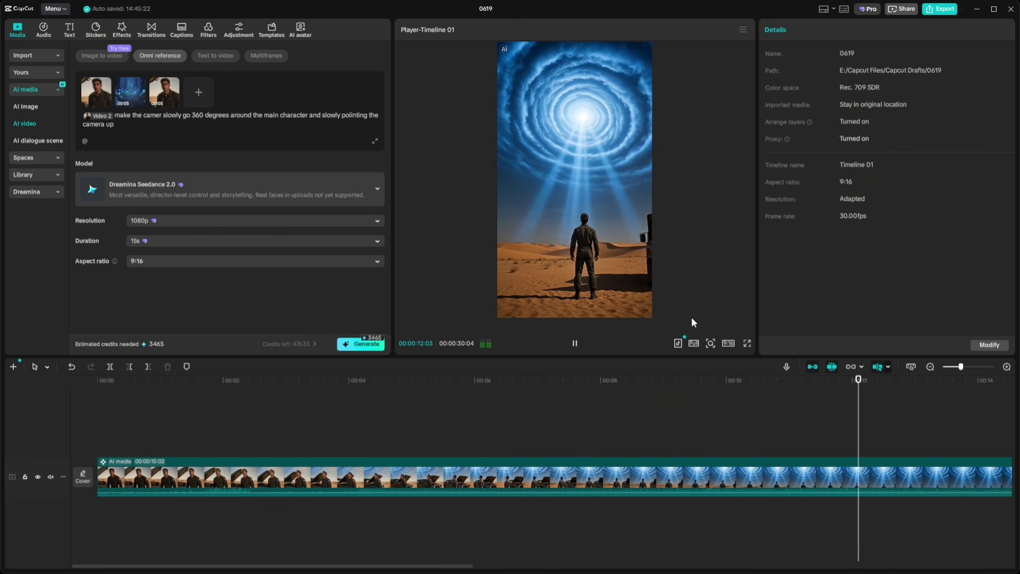
left_click(574, 344)
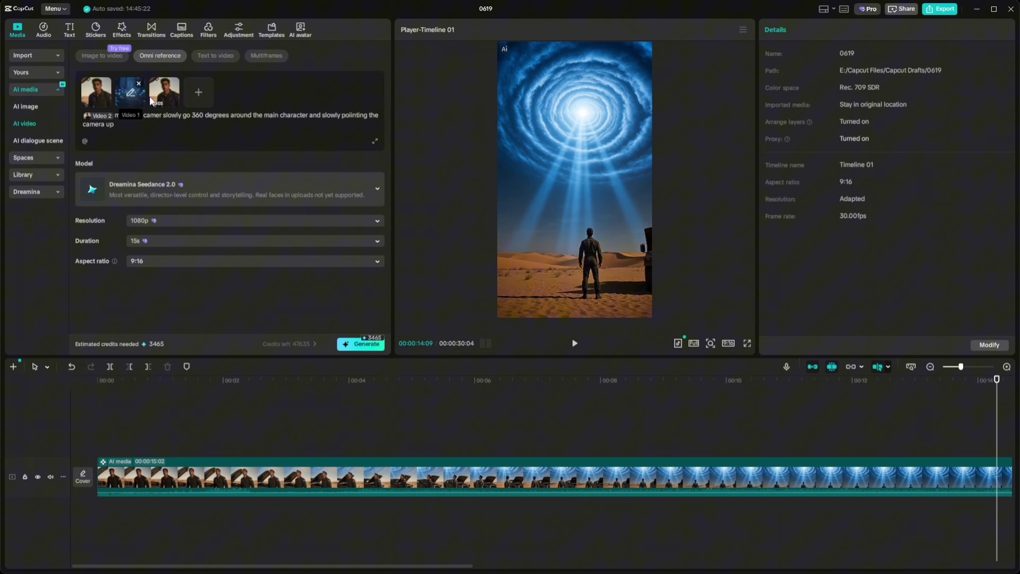
Show the list of media references that can be mentioned in the video prompt, and dismiss it.
left_click(85, 142)
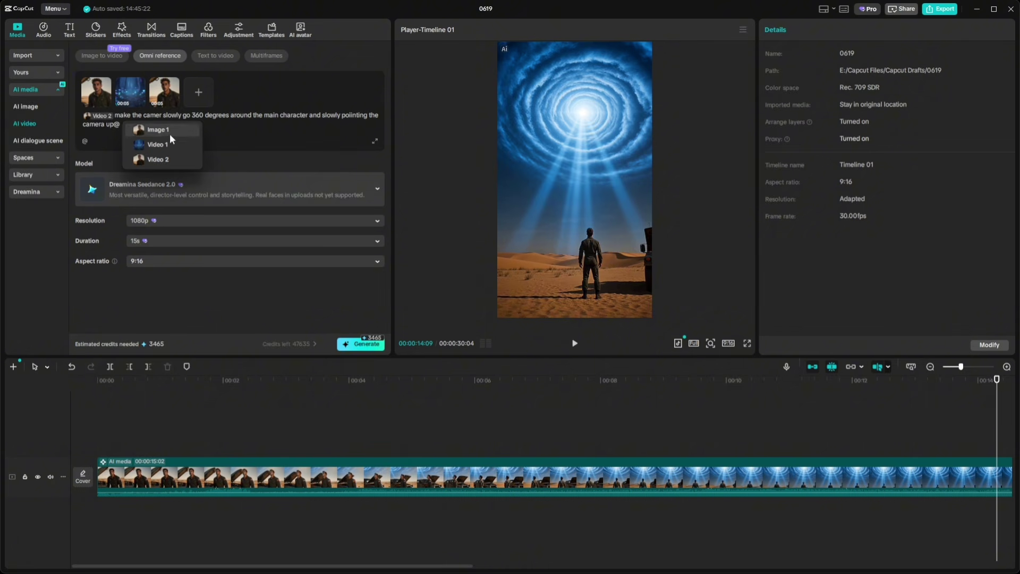
left_click(234, 131)
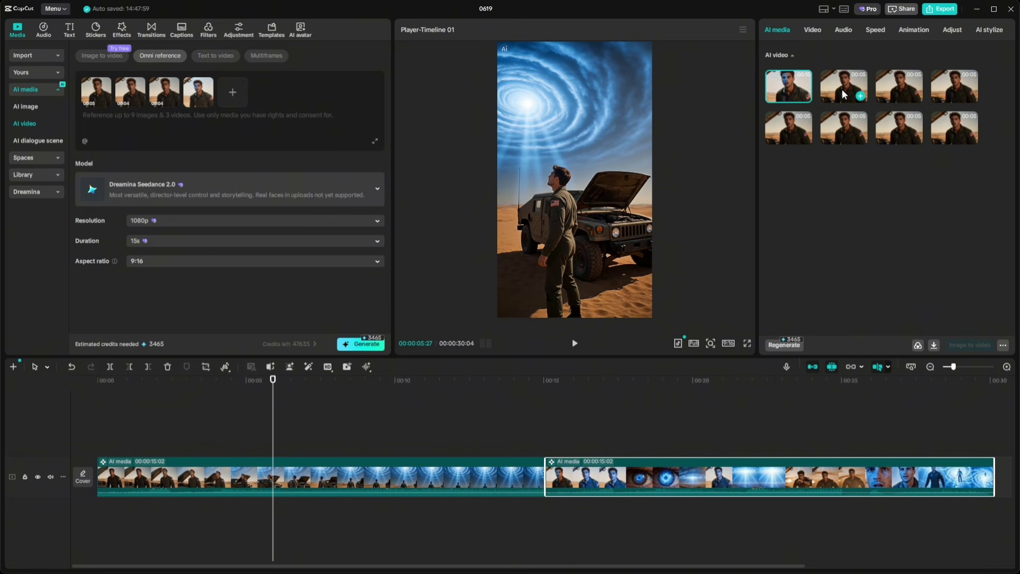
Place four of the generated 5-second videos on separate tracks stacked above the main clips in the timeline.
left_click_drag(844, 94, 313, 424)
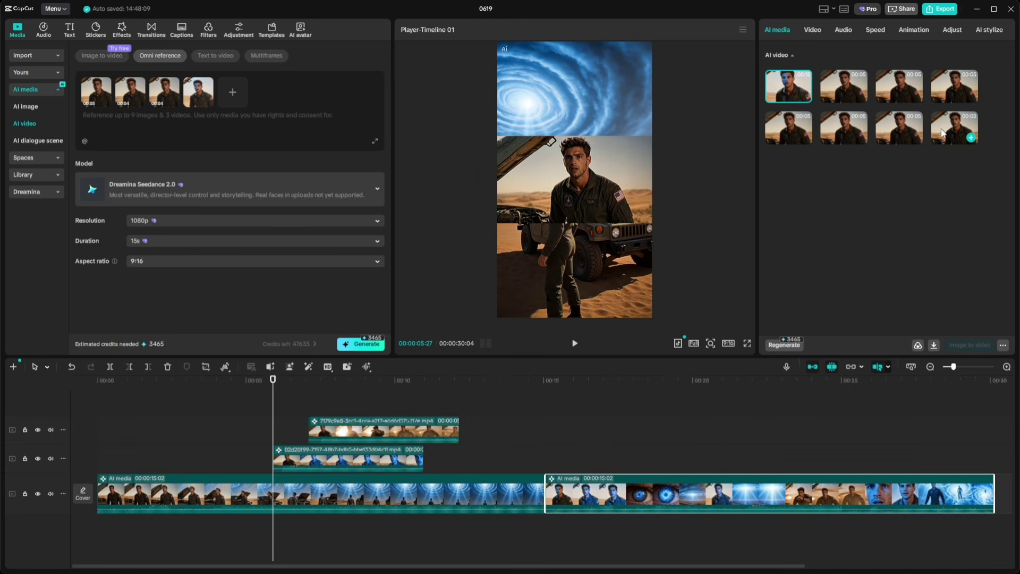
left_click_drag(942, 133, 349, 396)
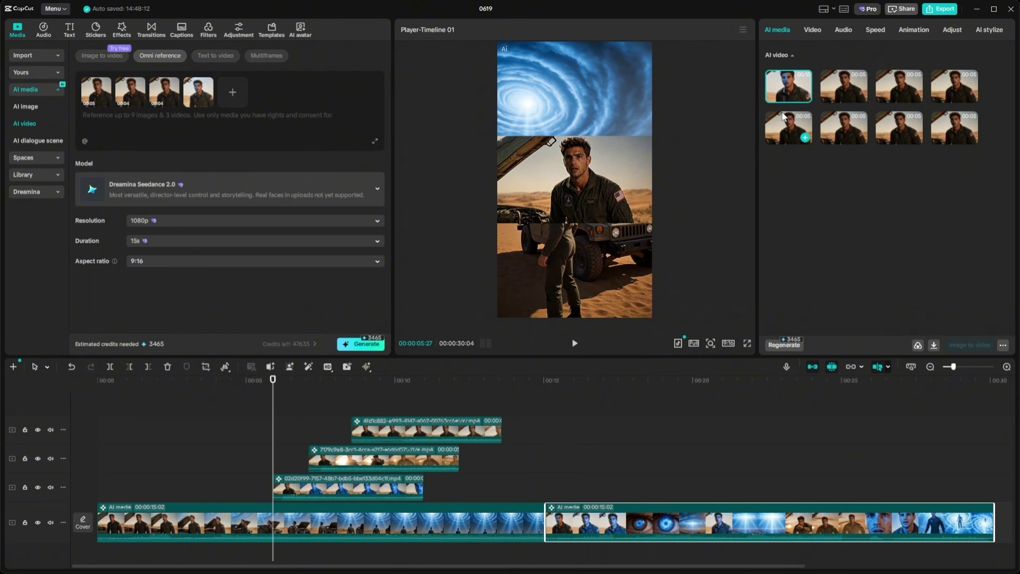
left_click_drag(782, 116, 407, 400)
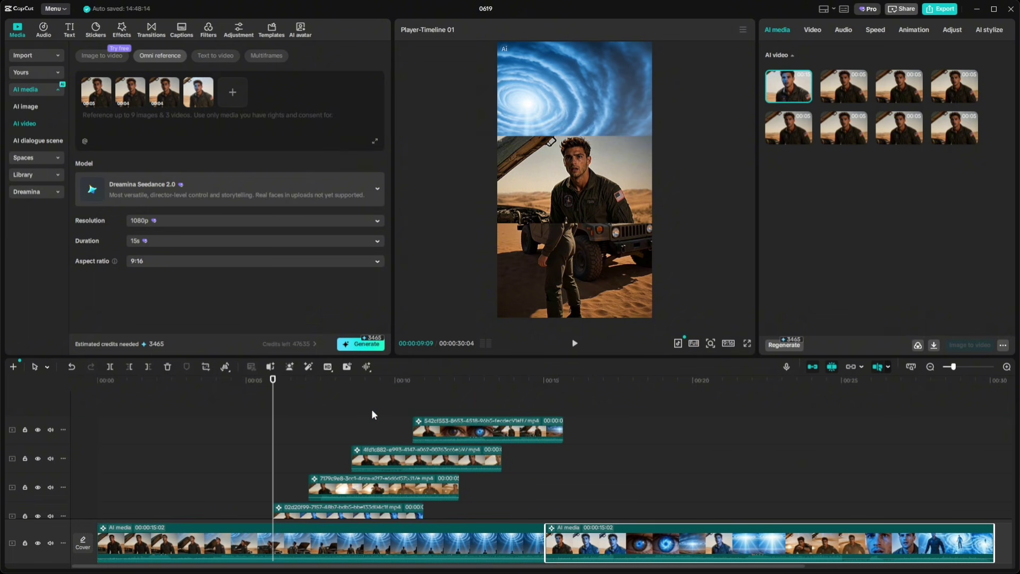
Move the four stacked clips earlier so they start staggered within about the first two seconds of the timeline.
left_click_drag(318, 514, 165, 505)
left_click_drag(347, 460, 174, 460)
left_click_drag(386, 441, 178, 441)
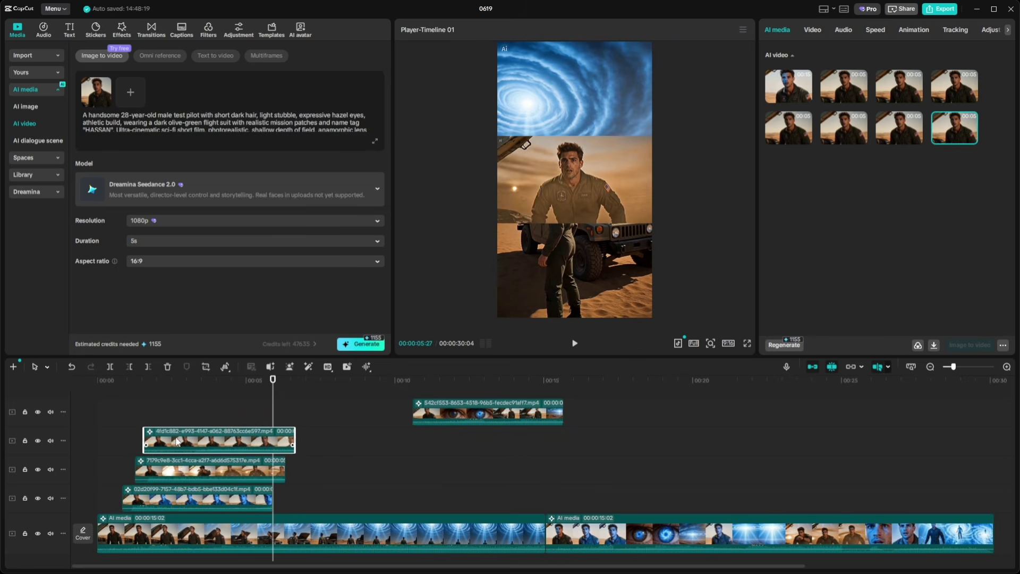
left_click_drag(434, 410, 175, 409)
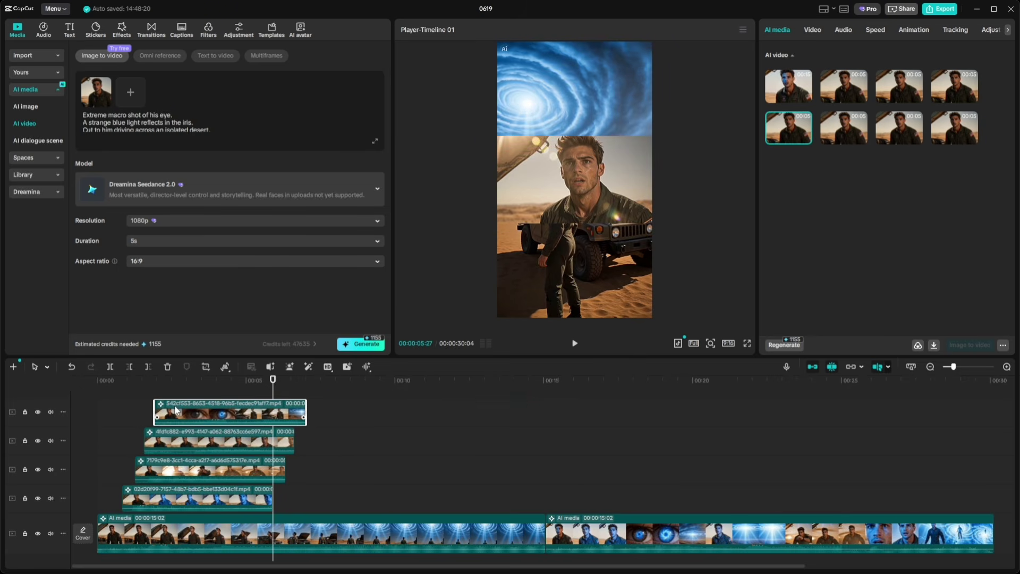
Play and scrub through the opening seconds of the stacked clips, and pause after the last stacked clip ends.
left_click(112, 404)
key("space")
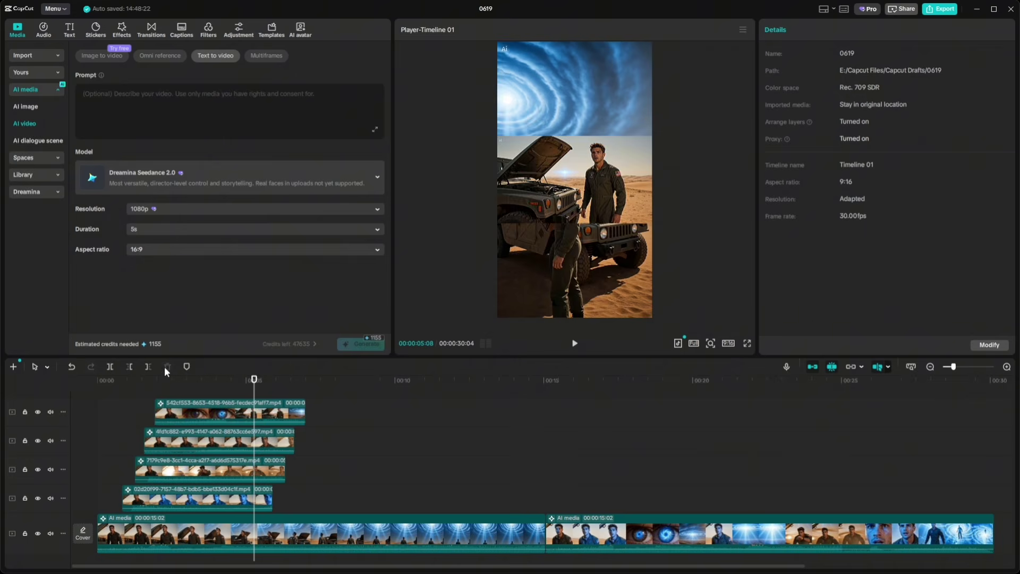
left_click(132, 387)
left_click(238, 389)
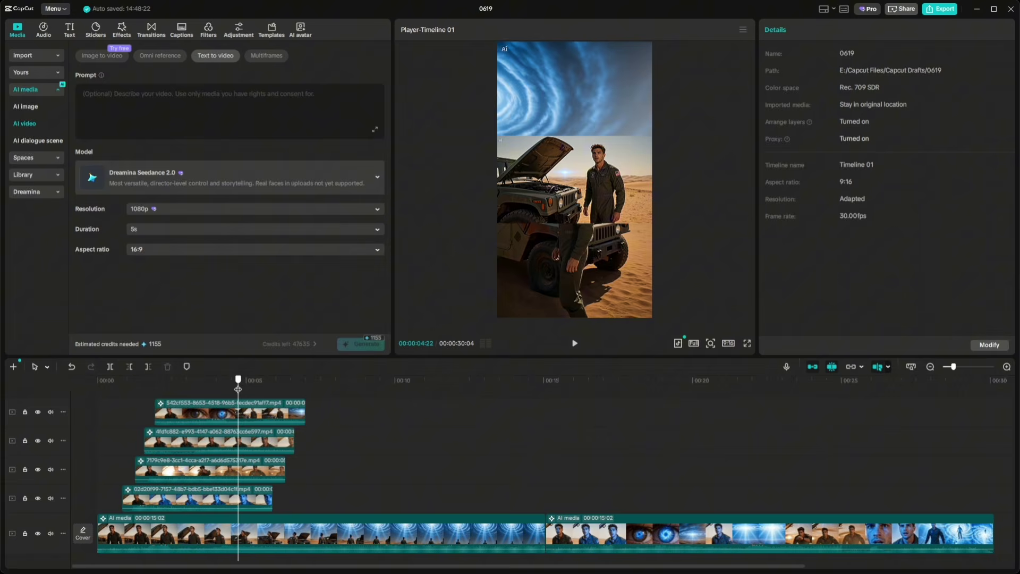
left_click(225, 417)
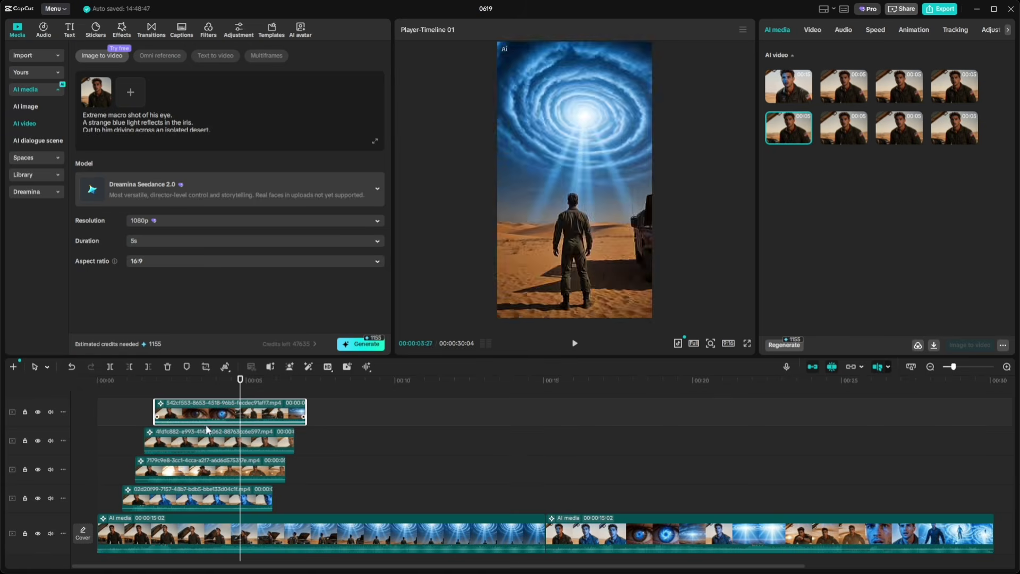
left_click(115, 408)
key("space")
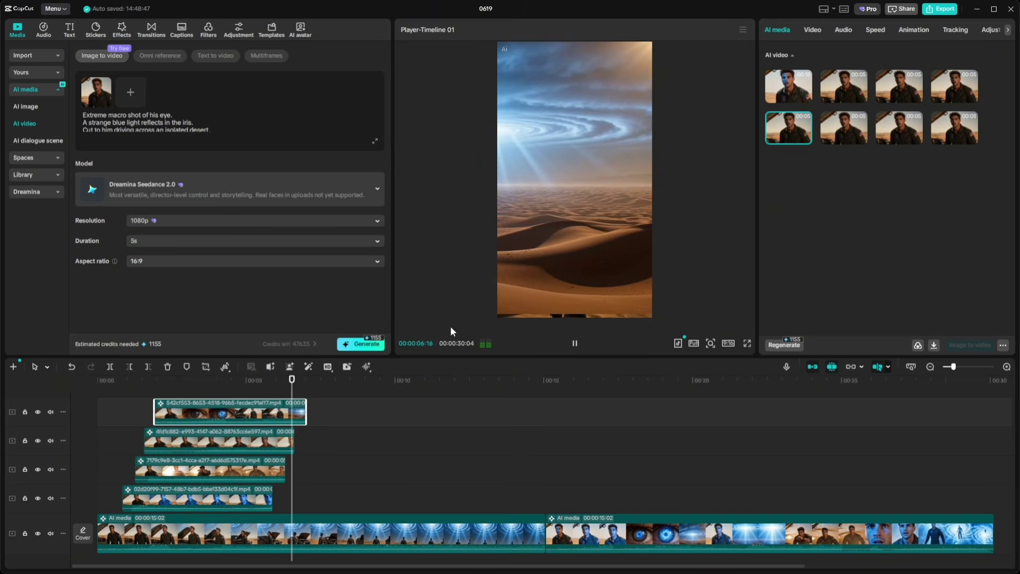
left_click(574, 343)
Preview the Hot Bgm track Playful Beauty Lifestyle House, add it at the start of the timeline below the clips, and pause playback.
left_click(45, 31)
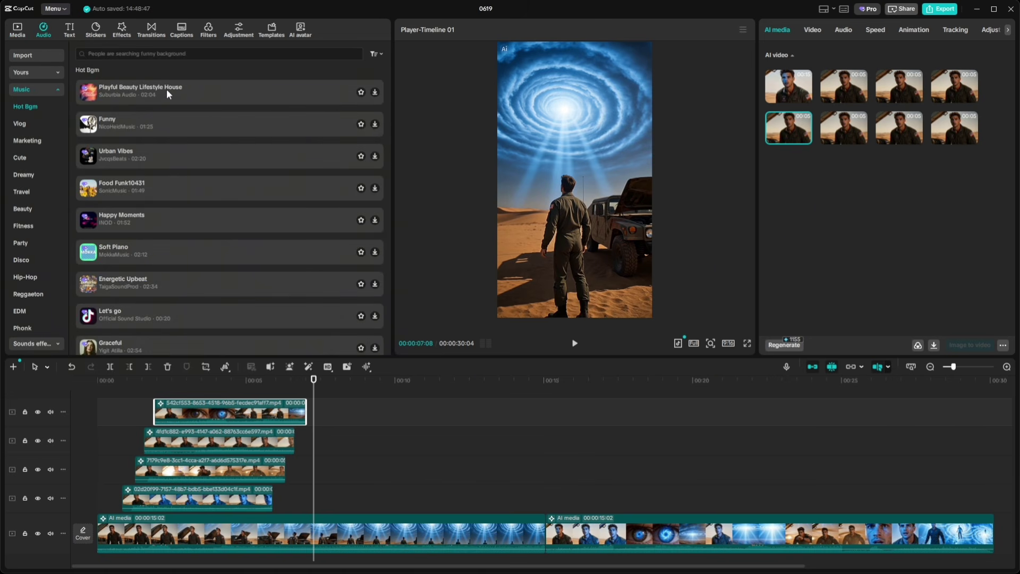
left_click(159, 91)
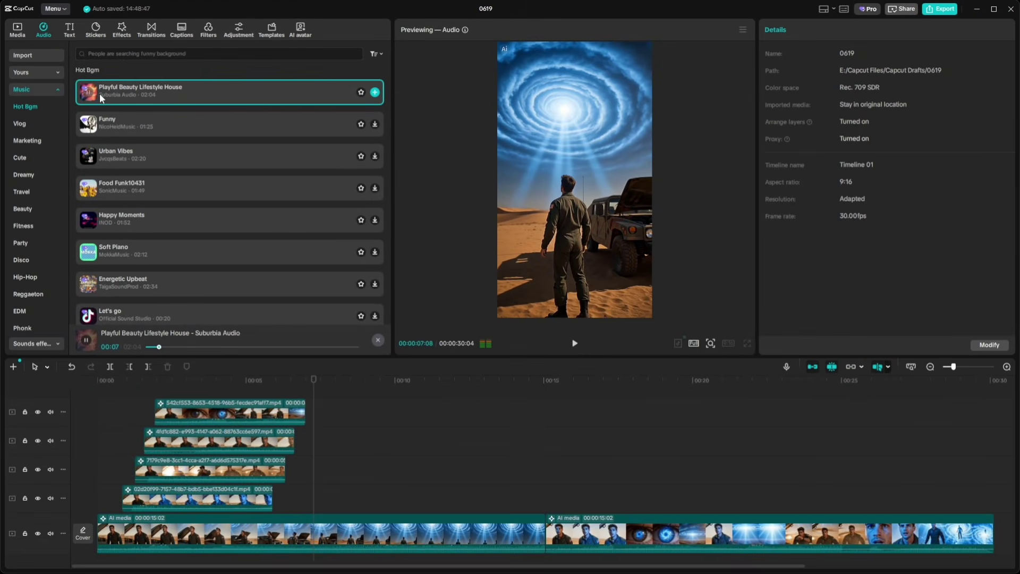
left_click_drag(99, 94, 135, 560)
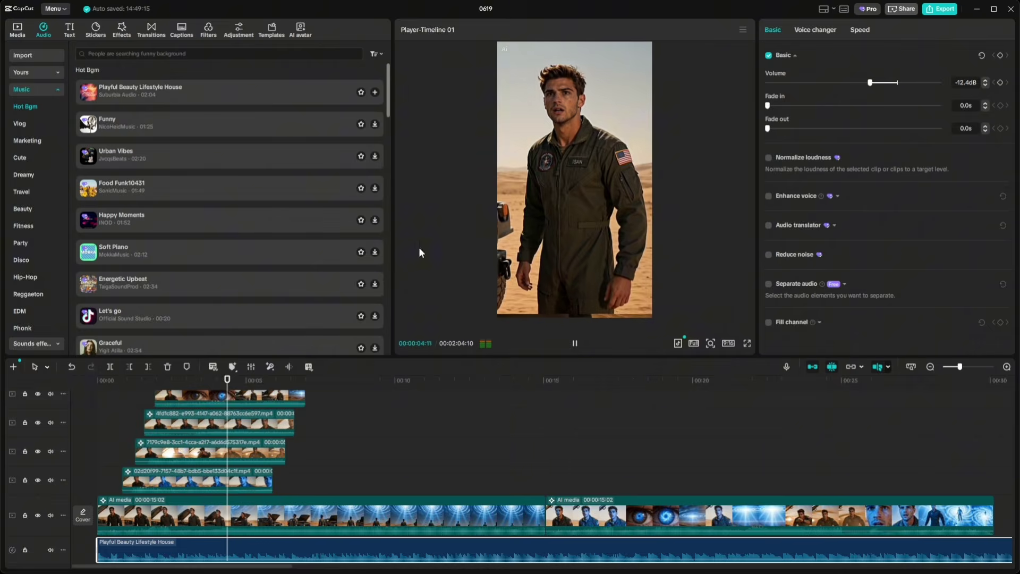
left_click(249, 429)
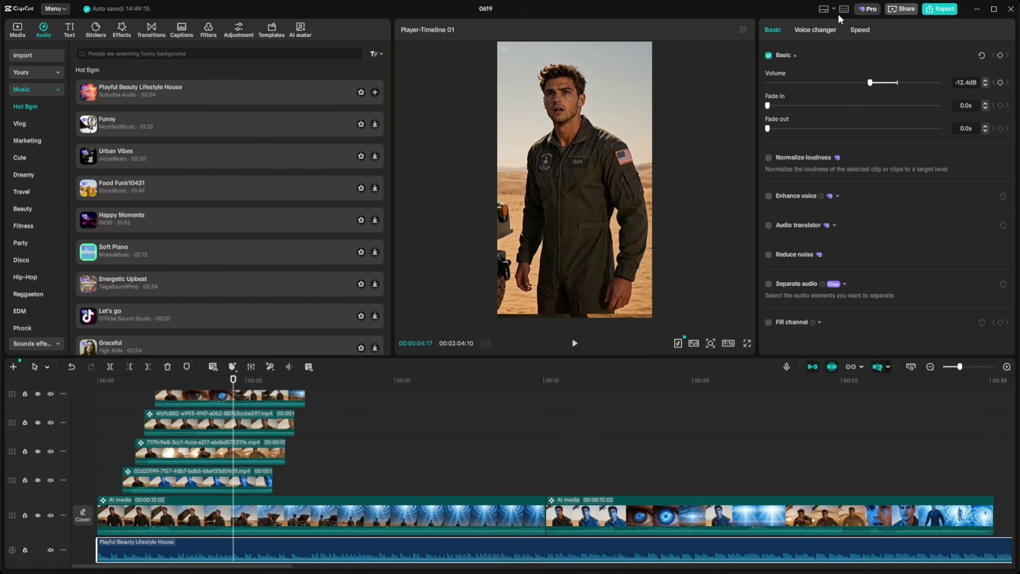
Delete all four stacked clips above the main track, keeping the two 15-second videos and the music.
left_click(188, 453)
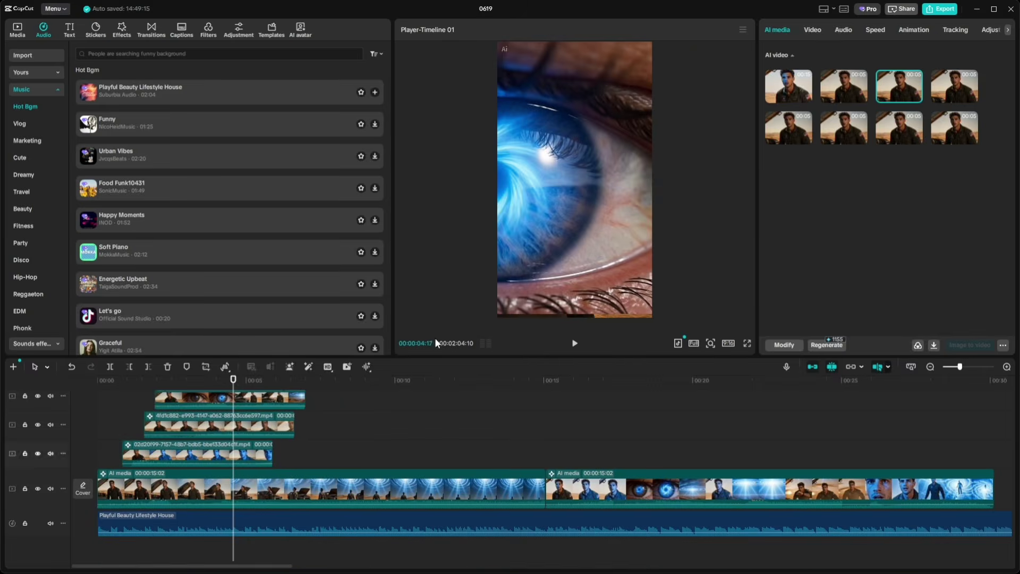
left_click(235, 414)
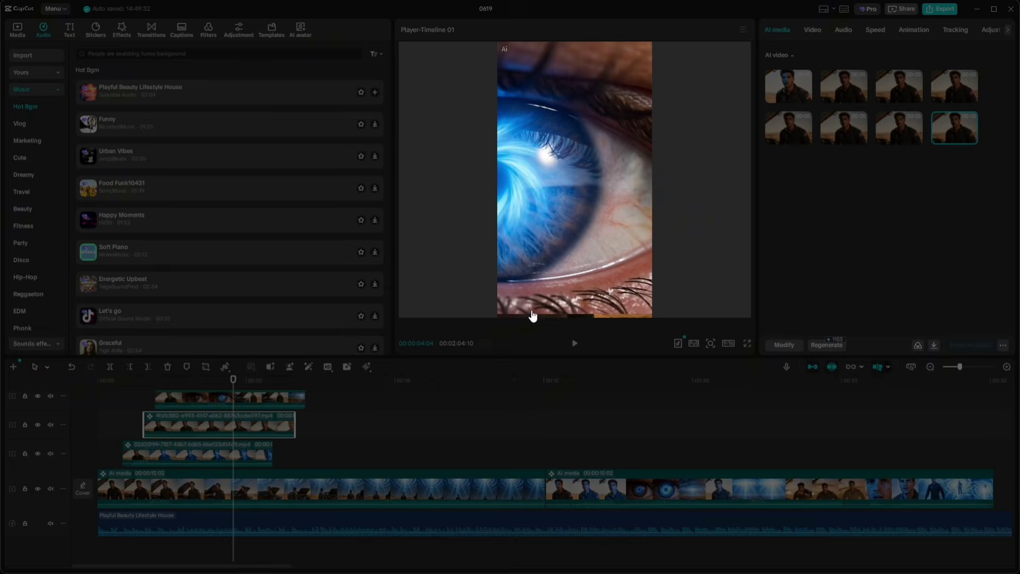
key("Delete")
left_click(260, 420)
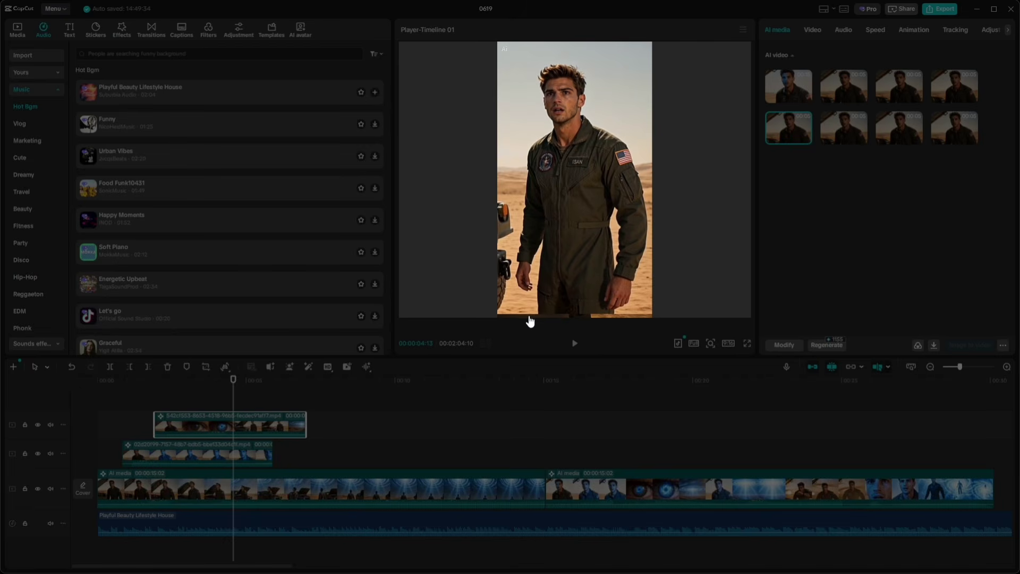
key("Delete")
left_click(162, 437)
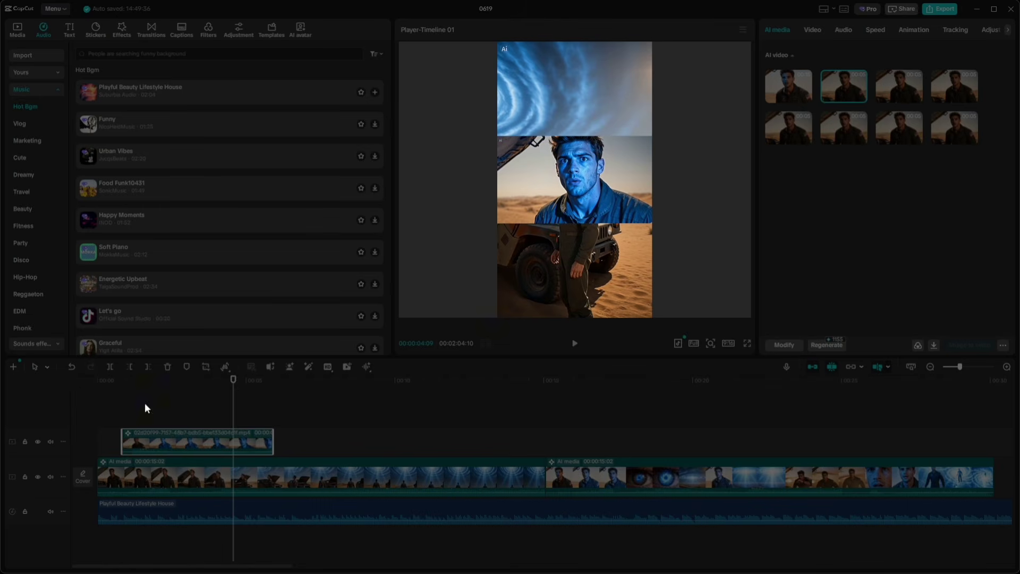
key("Delete")
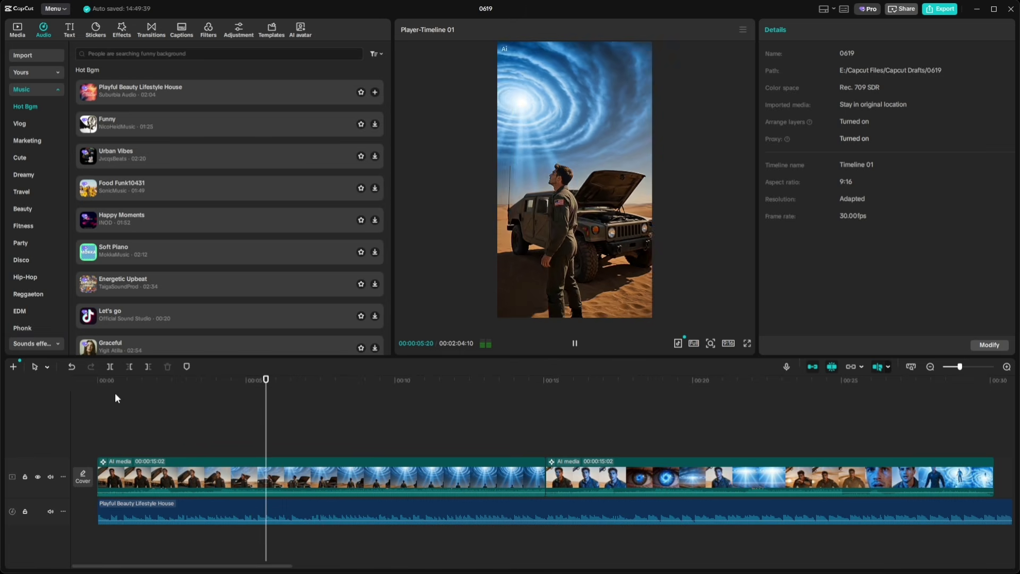
Lower the music track's volume to -20.0 dB and pause playback.
left_click(204, 520)
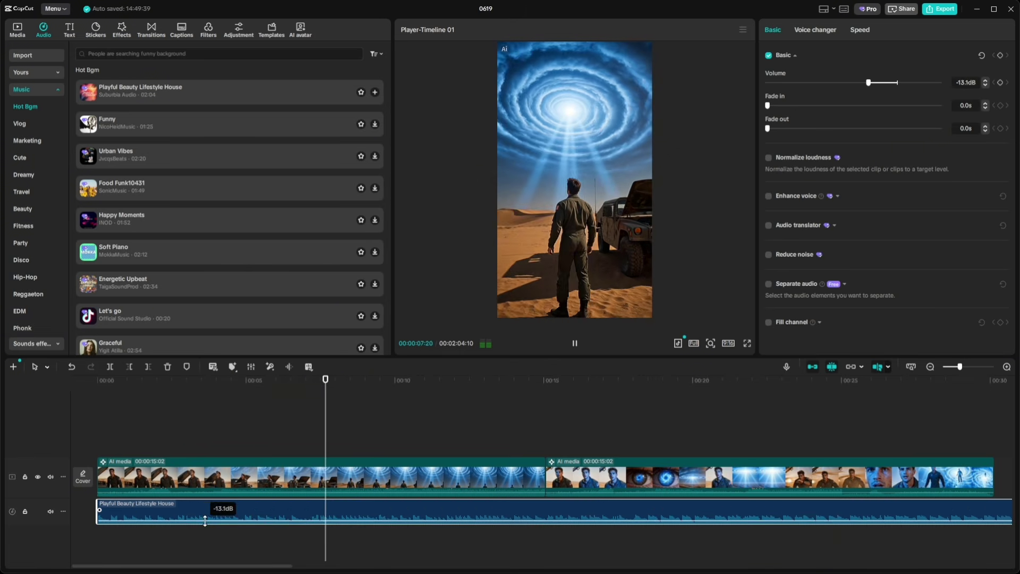
left_click_drag(205, 521, 211, 521)
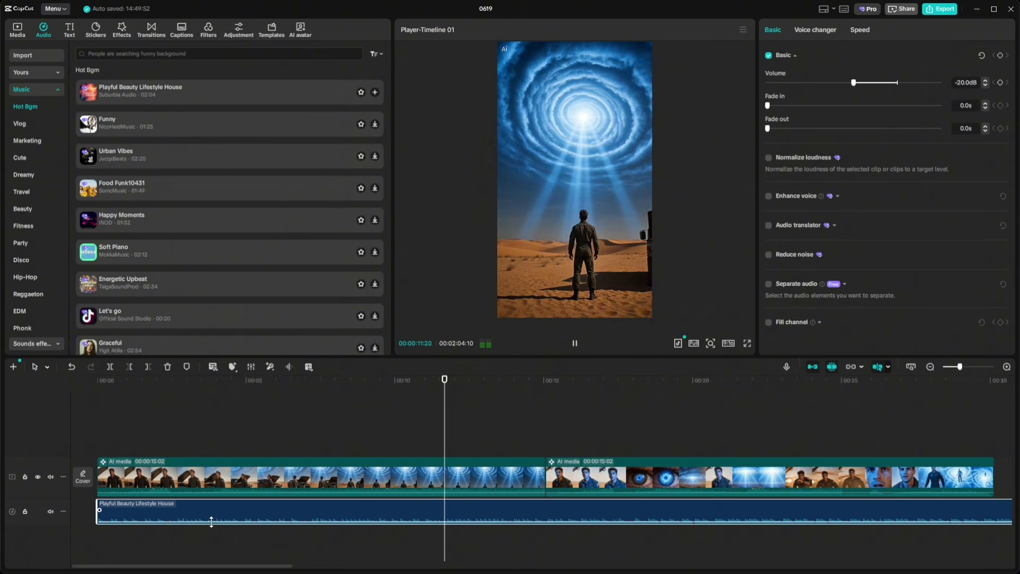
key("space")
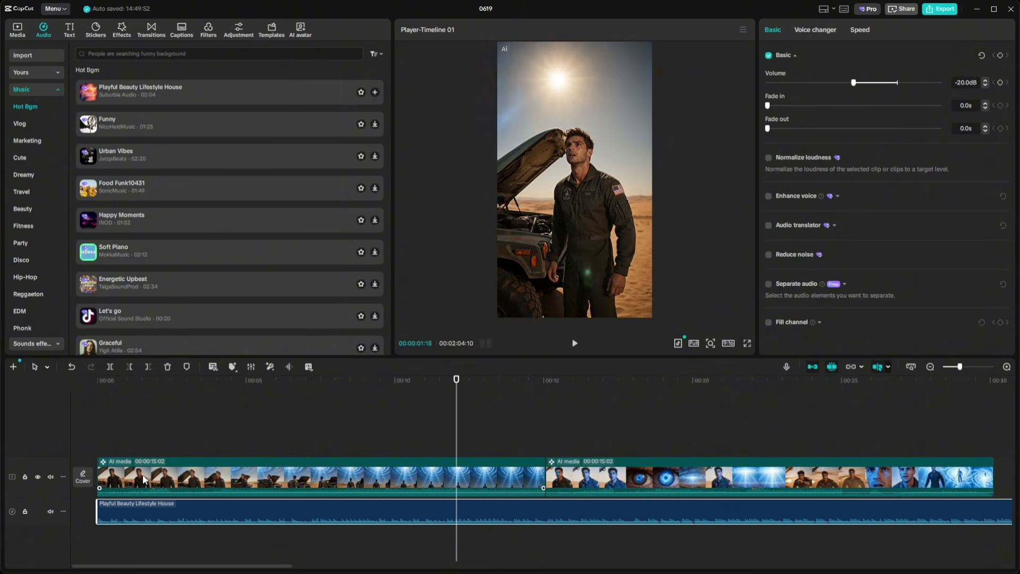
Split out a short segment between about 1 and 2 seconds of the first clip and apply the Swoosh In animation to it.
left_click(148, 432)
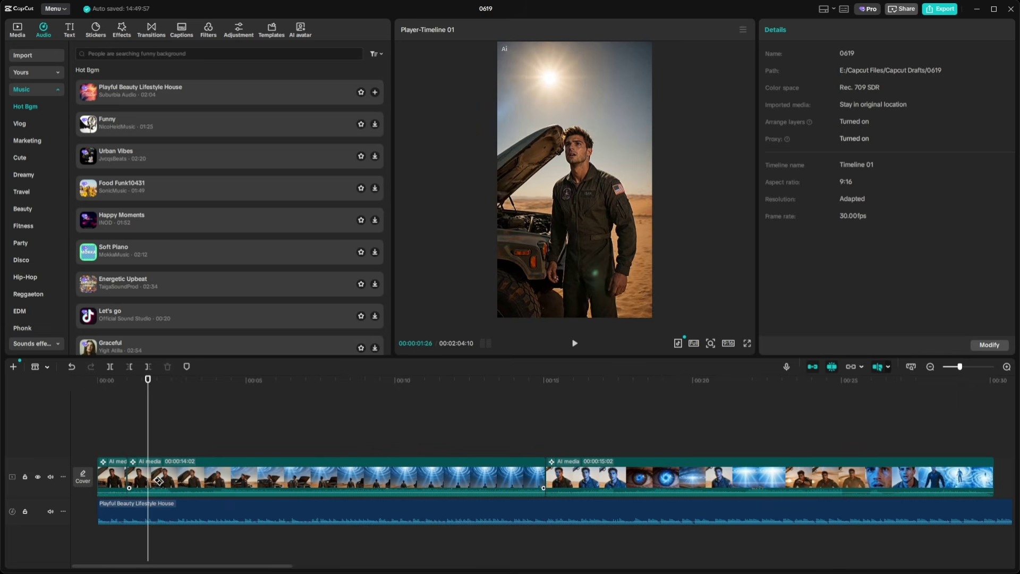
left_click(137, 480)
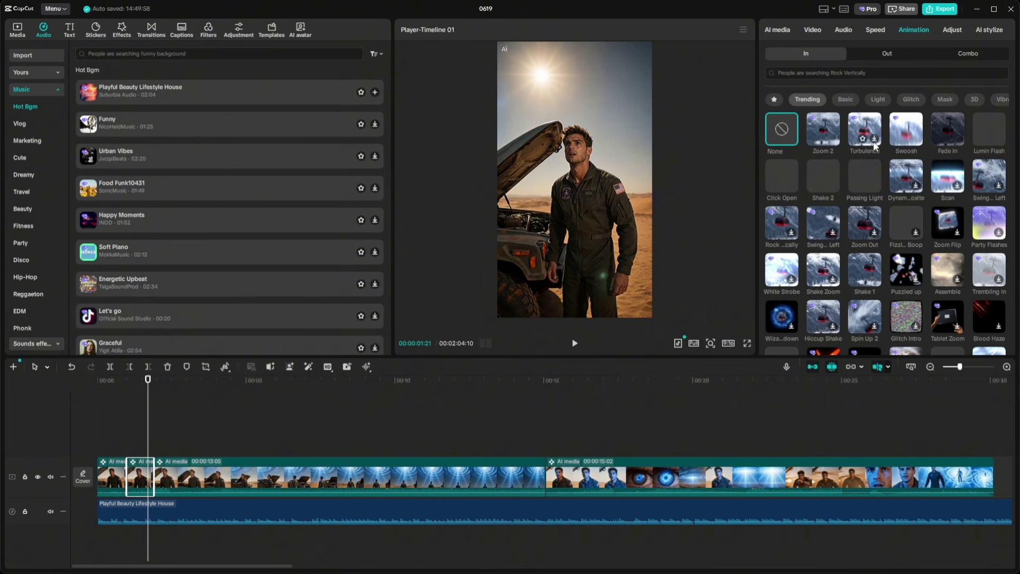
left_click(902, 135)
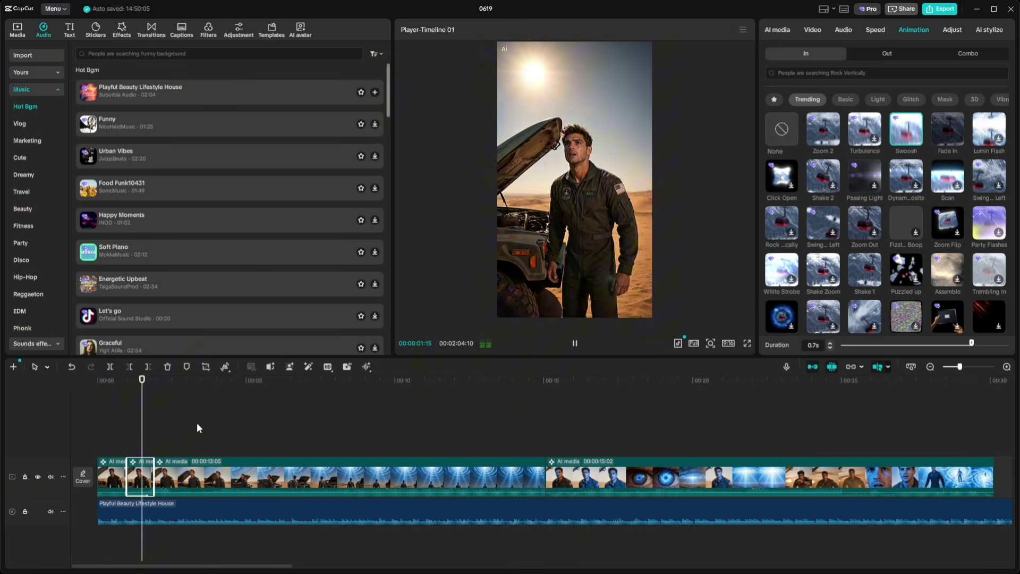